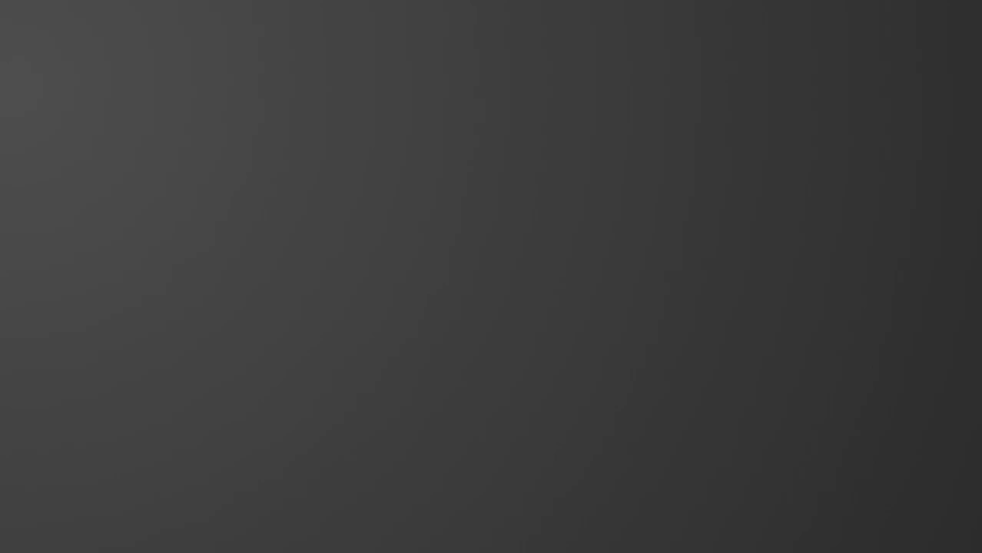
- Select the white 364.482 × 503.975 px page rectangle beside the orange-to-red swatches
click(400, 325)
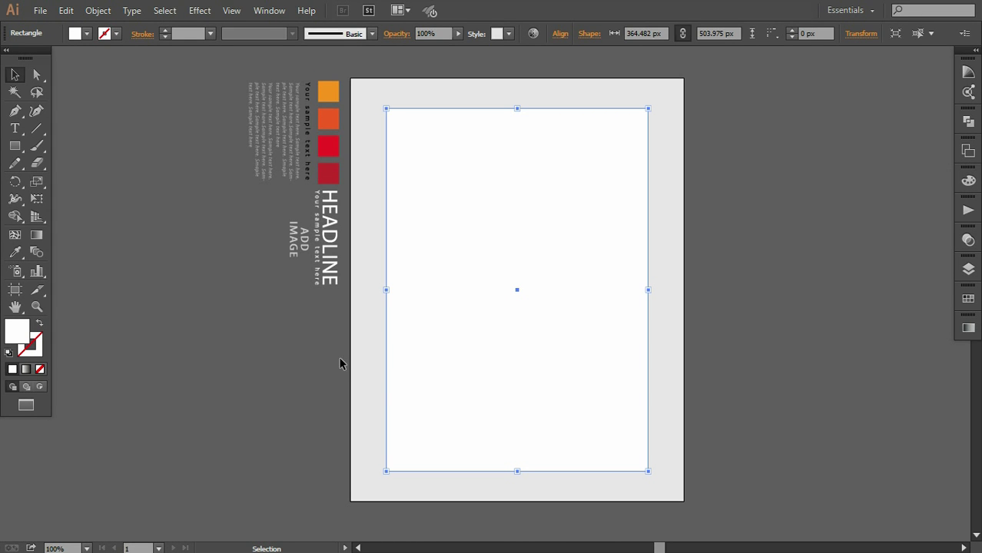
- Pen-draw a closed polygon from the page's top-left corner covering its right side
click(315, 366)
click(15, 109)
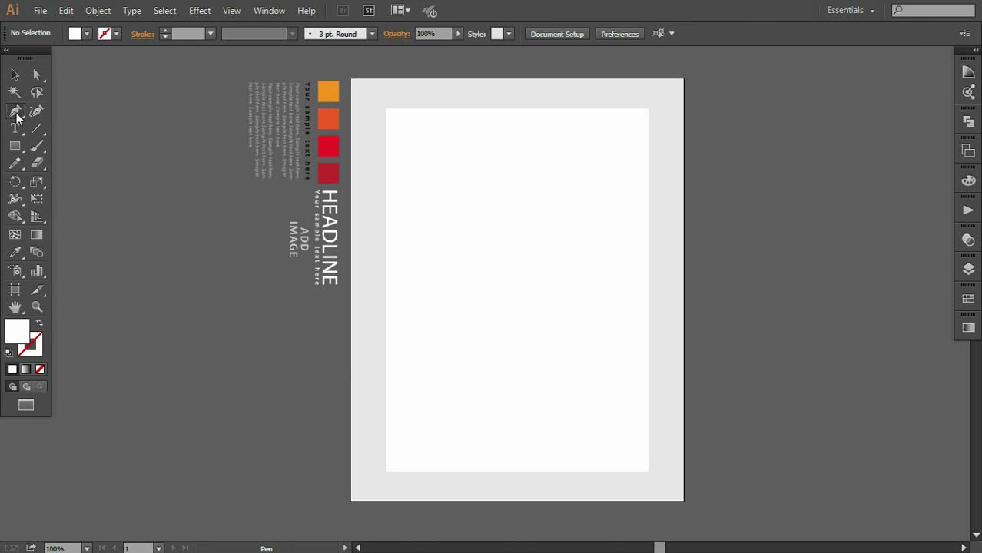
click(386, 108)
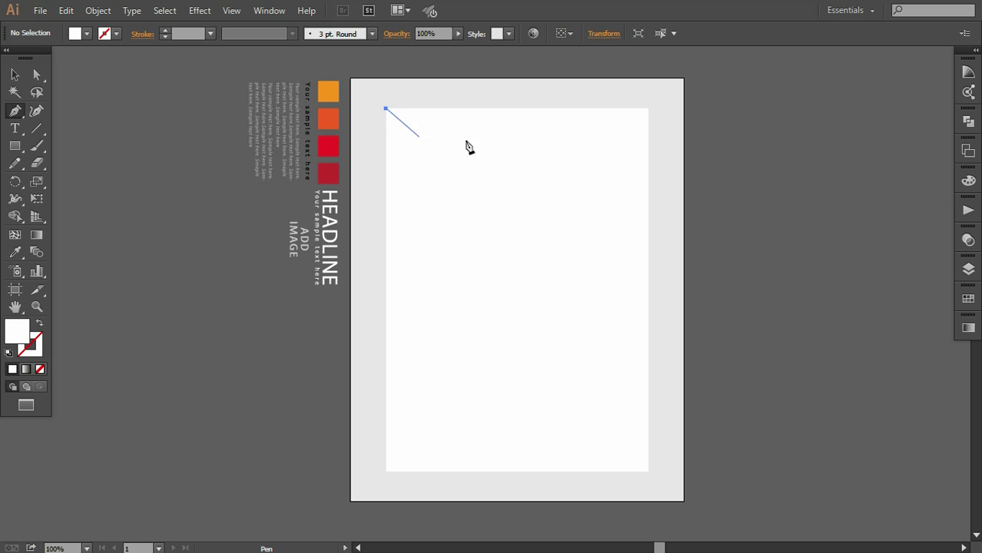
click(648, 108)
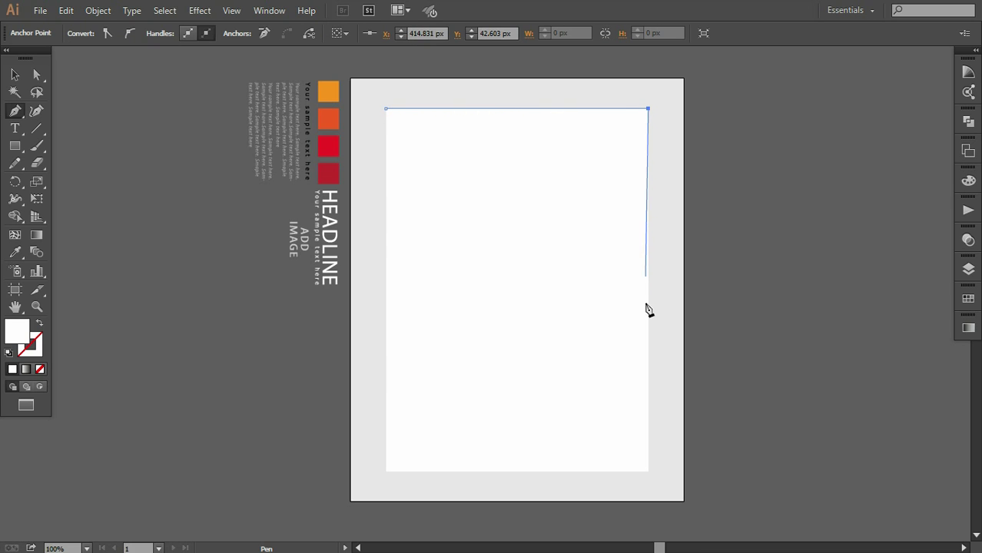
click(648, 472)
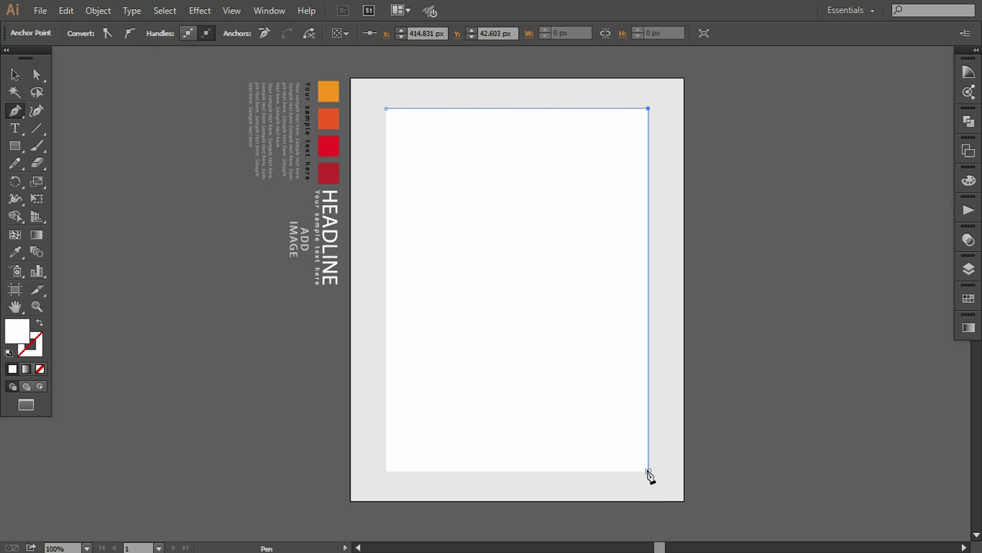
click(518, 471)
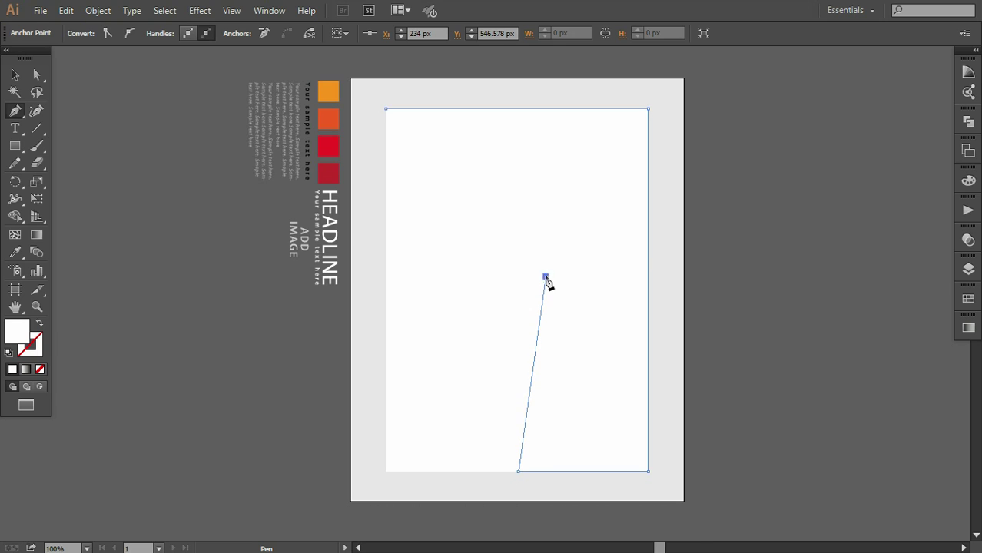
click(544, 276)
click(385, 110)
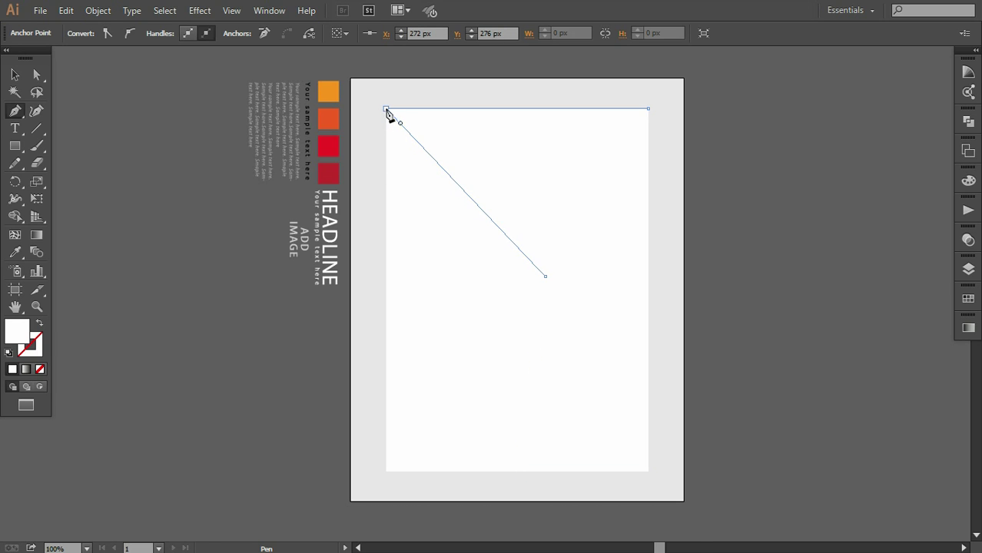
- Nudge the polygon's middle anchor point slightly upward
click(39, 74)
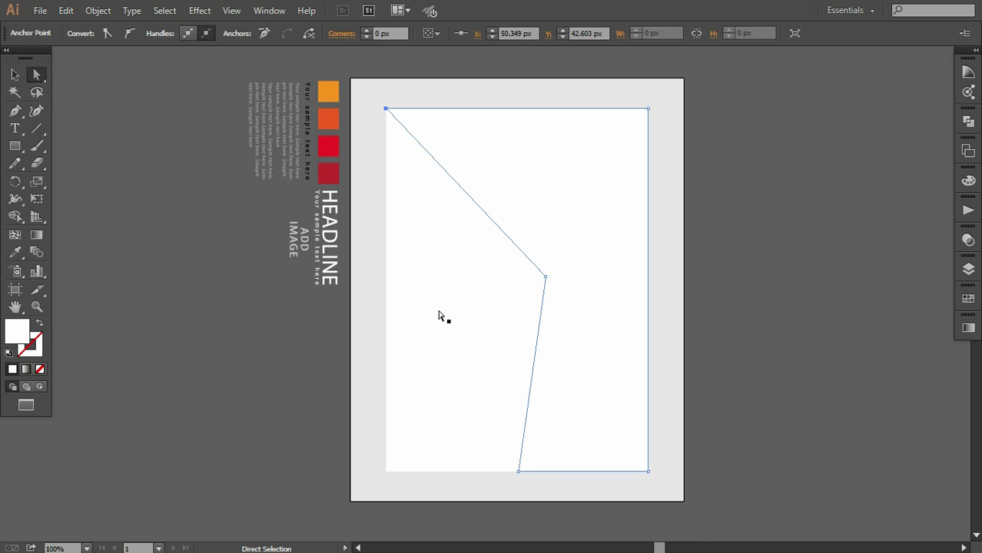
drag(545, 277, 545, 264)
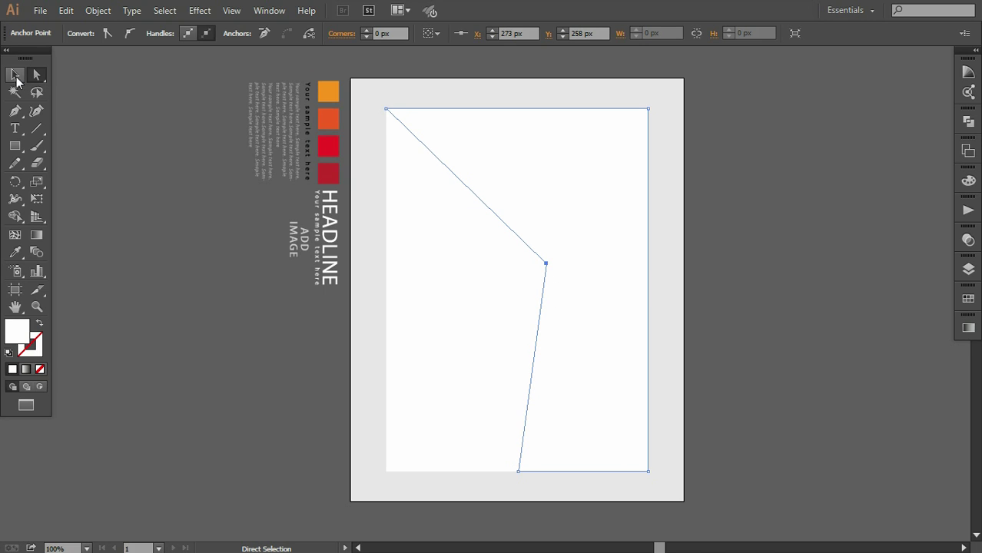
click(15, 74)
click(139, 195)
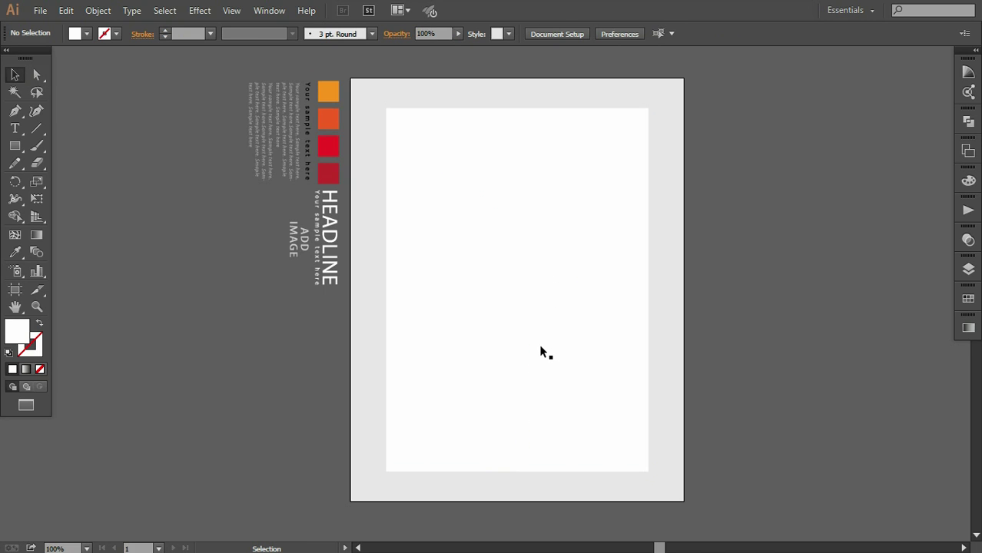
- Fill the polygon with the dark red swatch colour using the Eyedropper
click(541, 349)
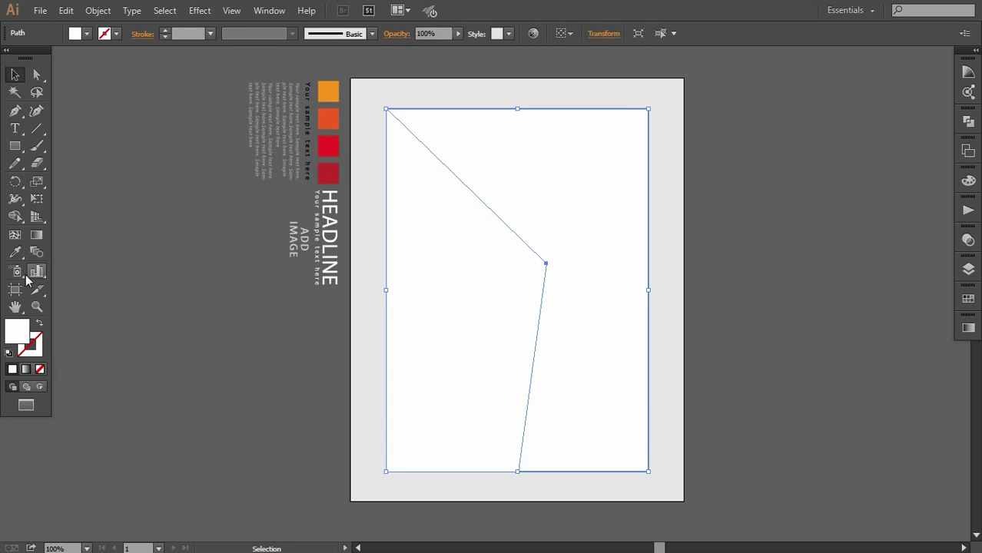
click(14, 252)
click(332, 174)
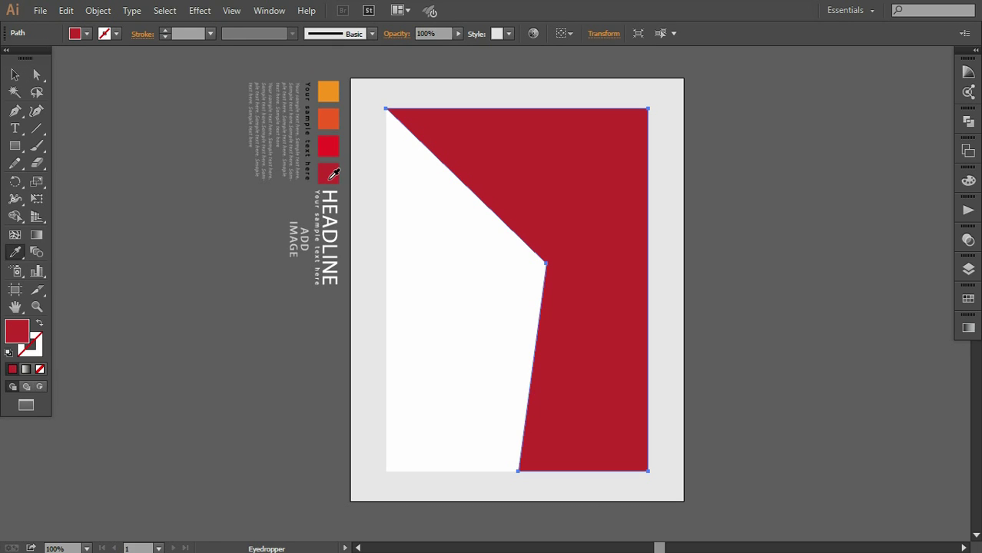
click(15, 75)
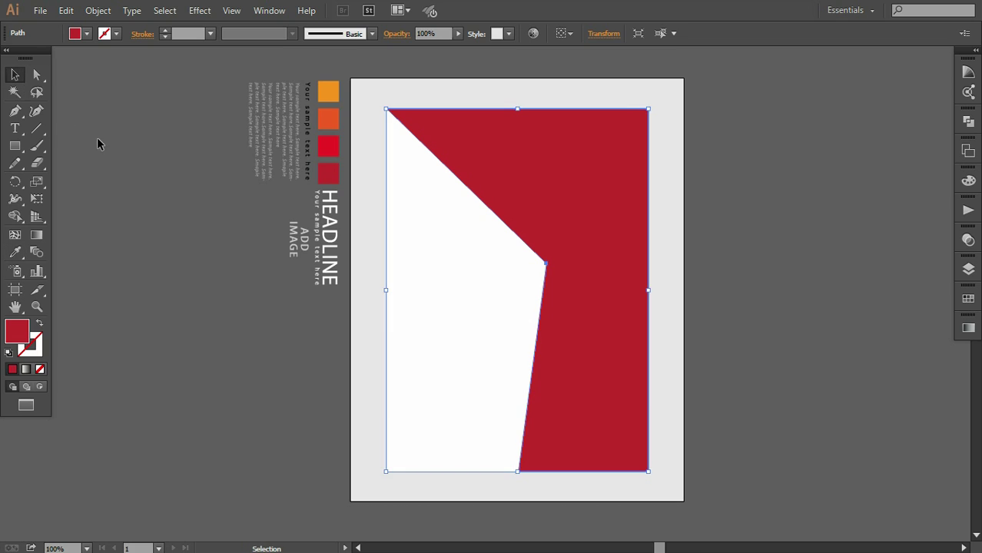
click(97, 137)
click(15, 112)
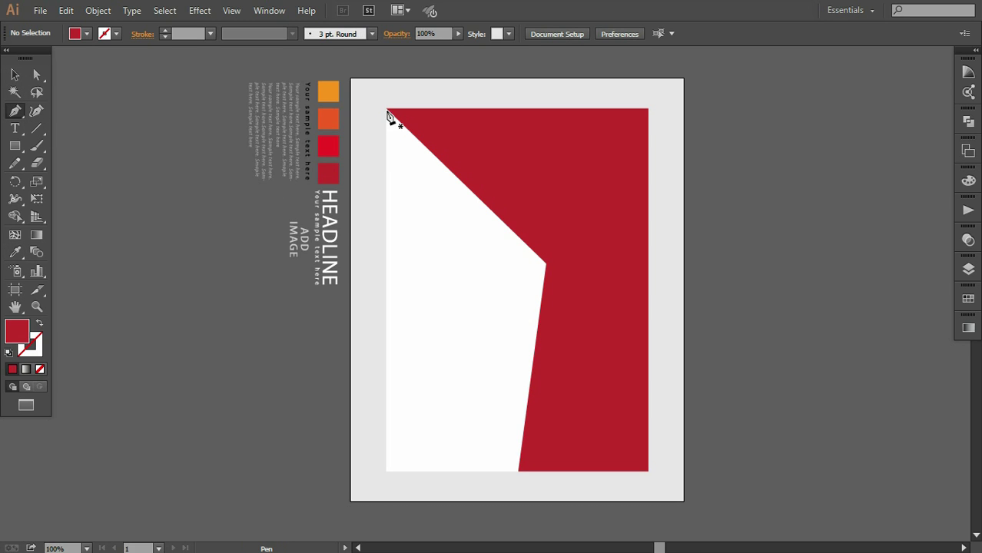
- Draw a triangle across the page's top edge and fill it with the orange swatch
click(387, 109)
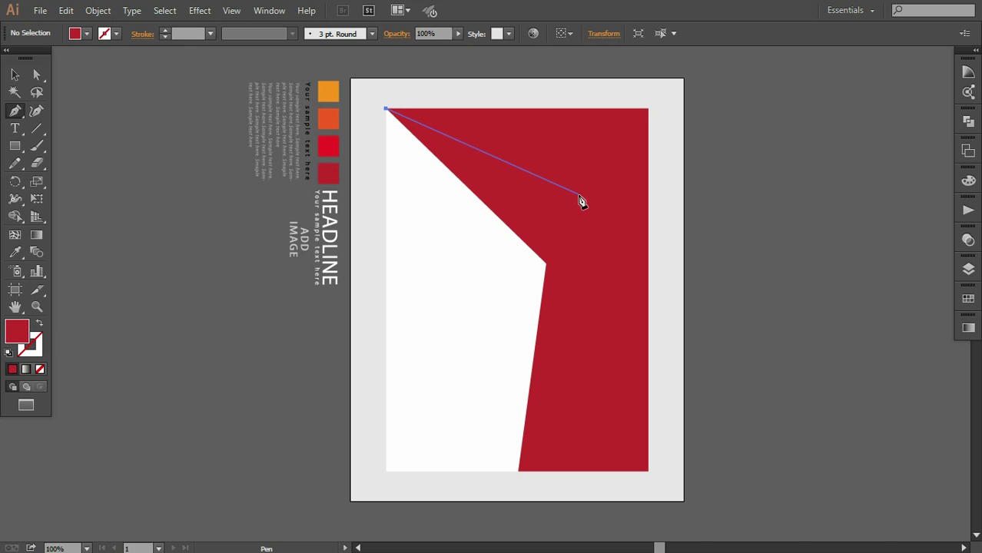
click(577, 197)
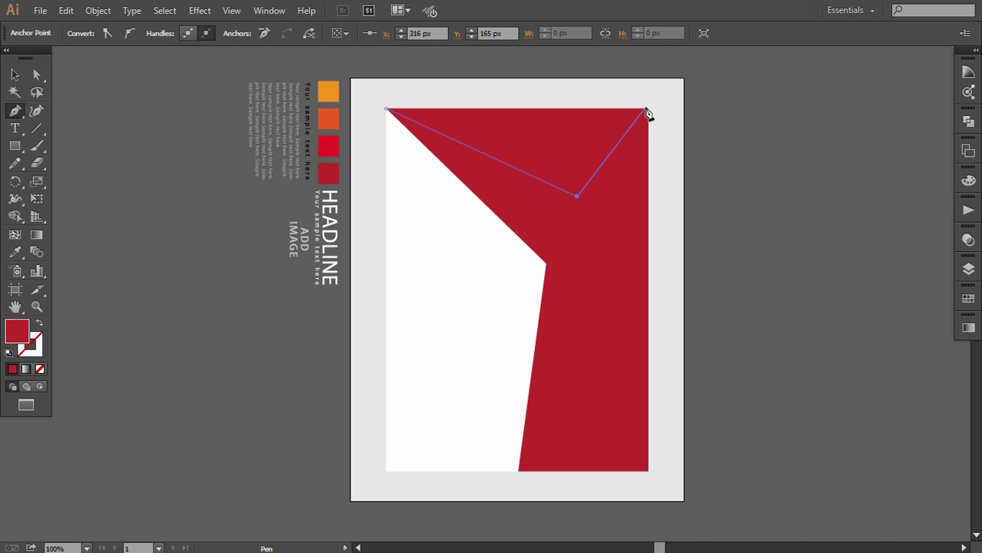
click(648, 108)
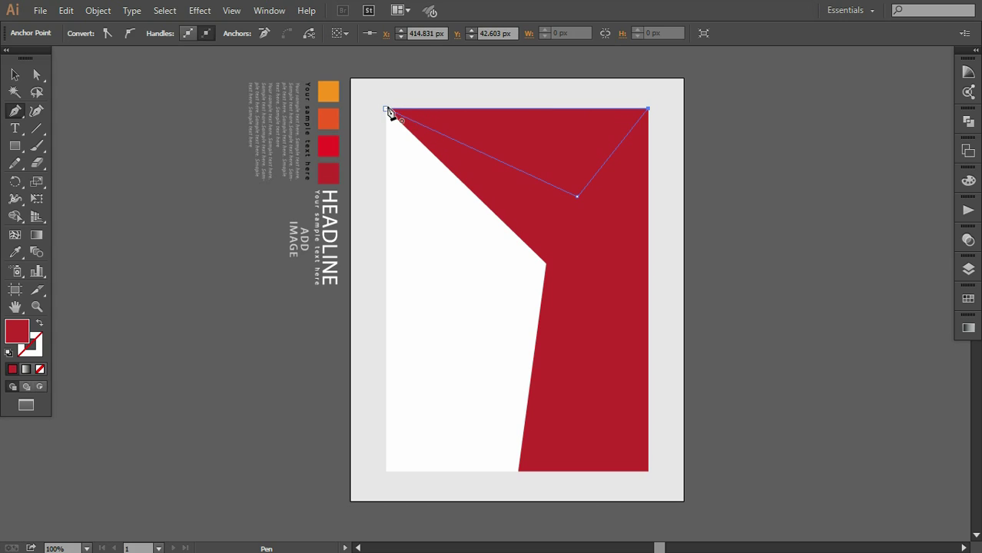
click(387, 109)
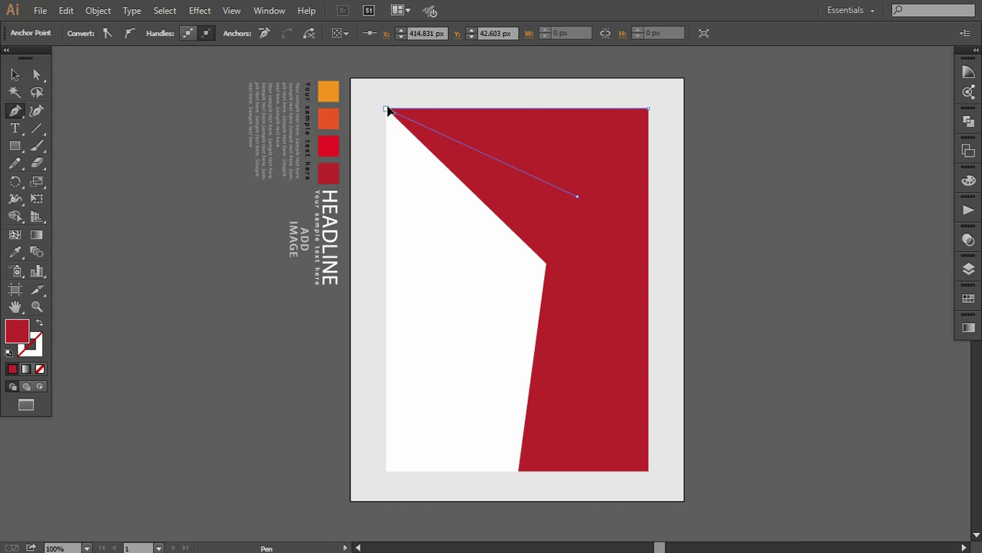
click(15, 252)
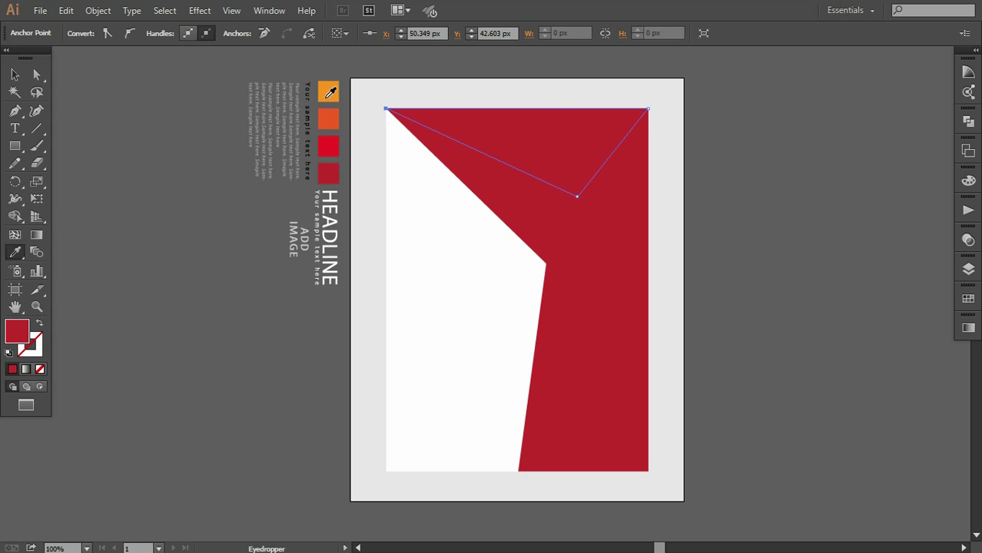
click(326, 98)
- Move the orange triangle's lower anchor slightly left
click(36, 74)
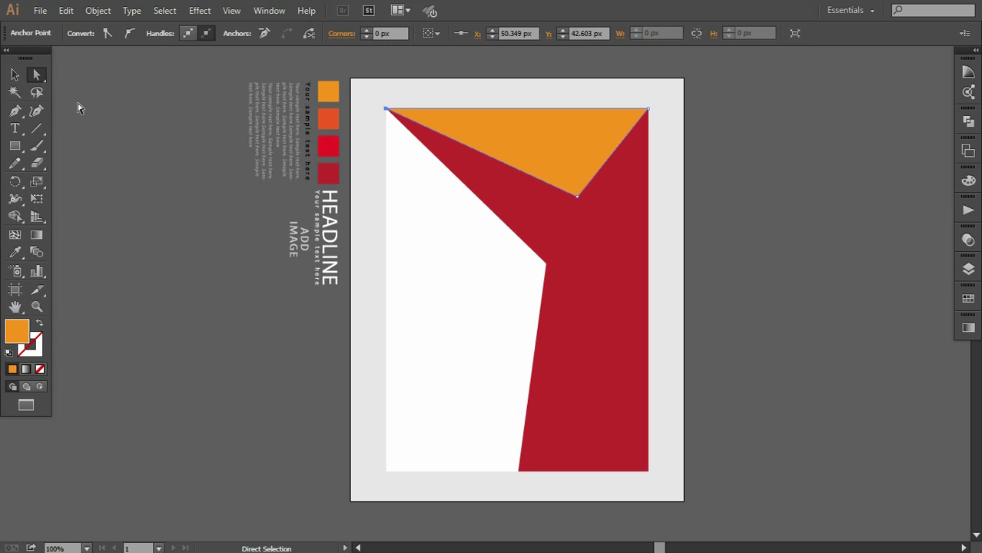
drag(576, 197, 573, 196)
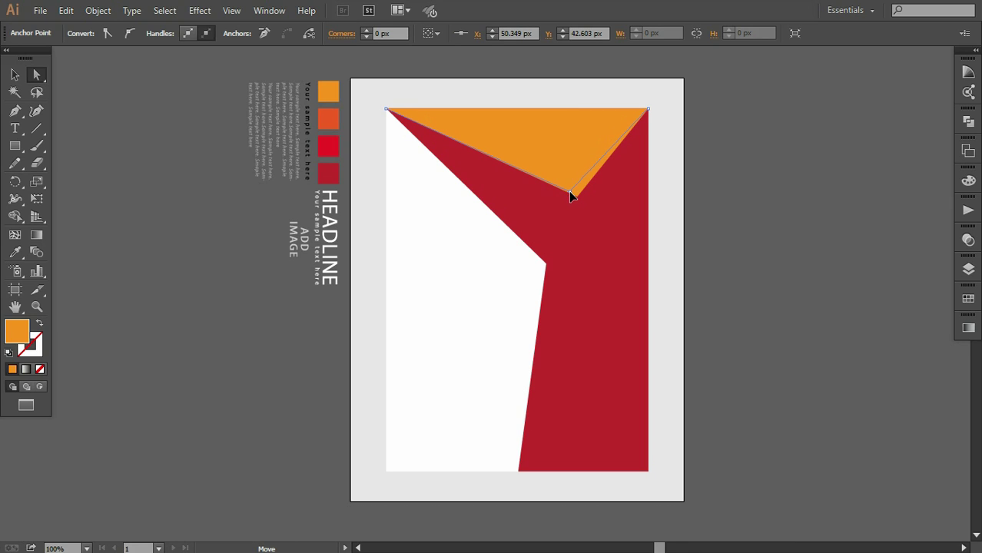
click(15, 74)
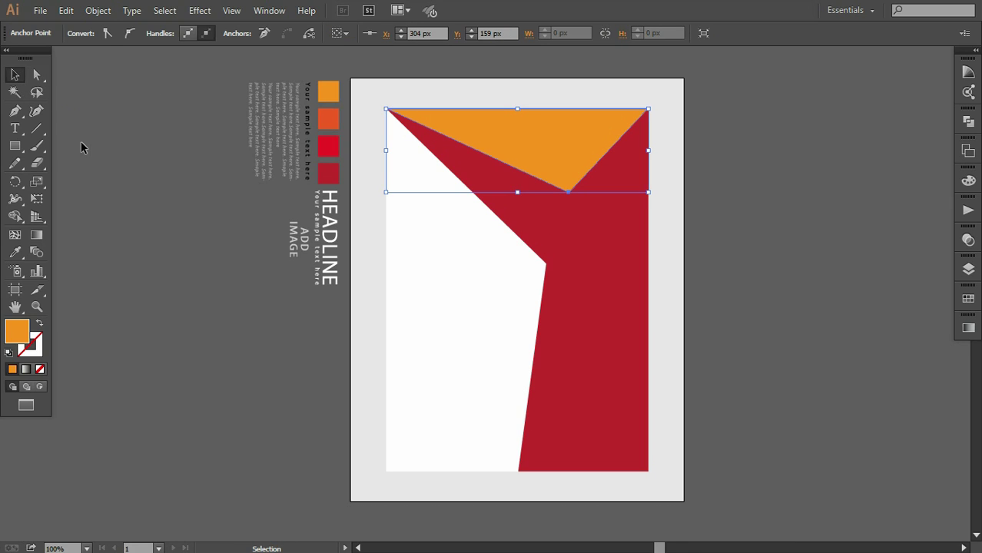
click(81, 141)
click(14, 110)
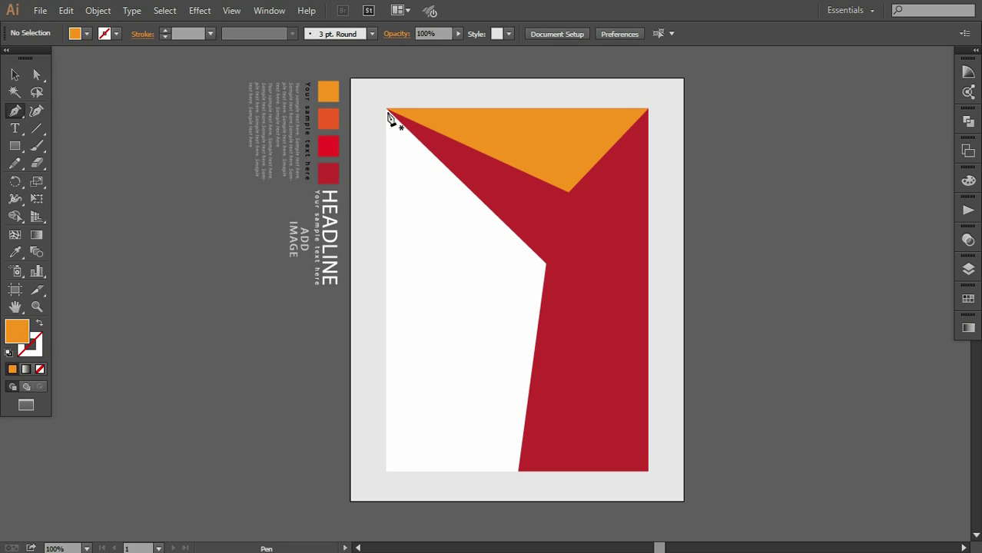
- Draw a triangle from the top-left corner to the red and orange vertices, filled red-orange
click(386, 110)
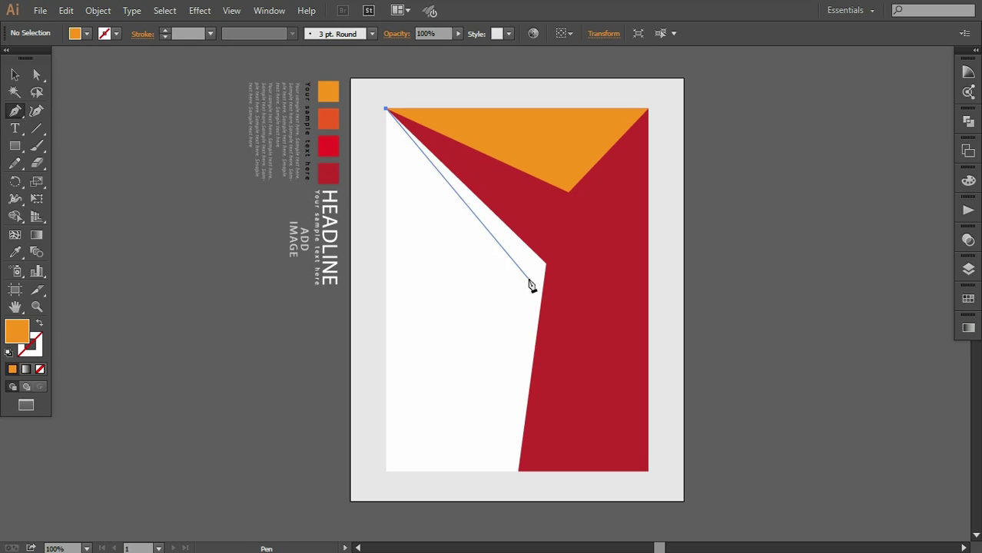
click(545, 264)
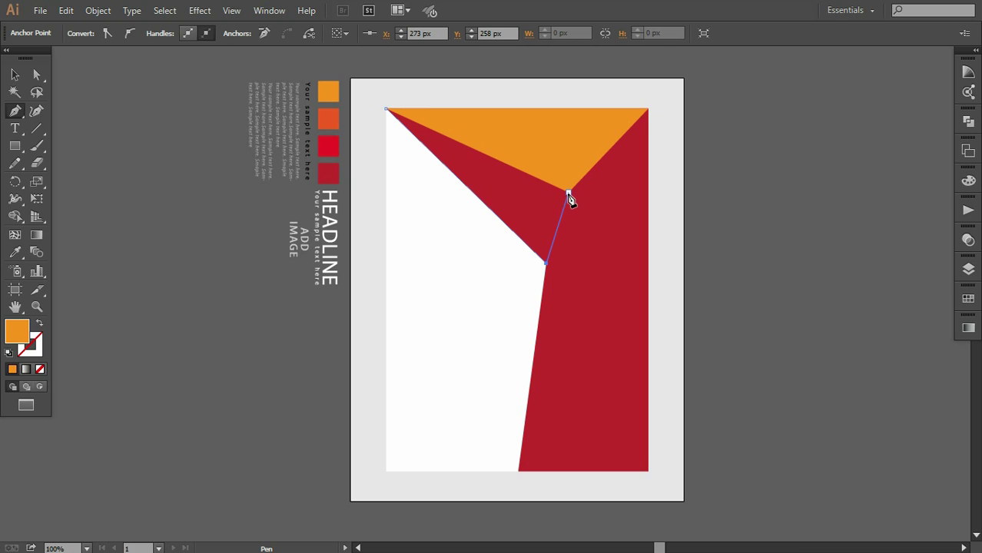
click(568, 192)
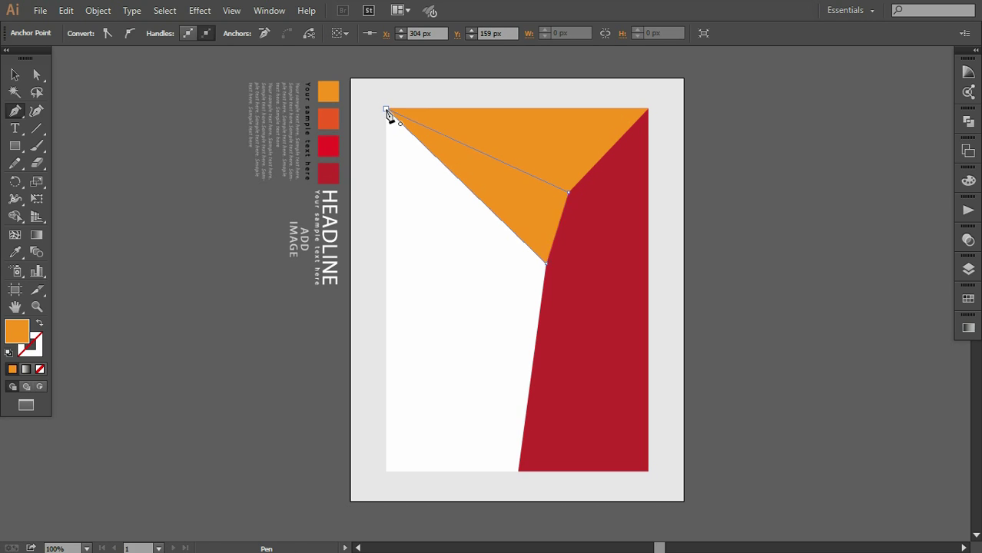
click(387, 112)
click(15, 253)
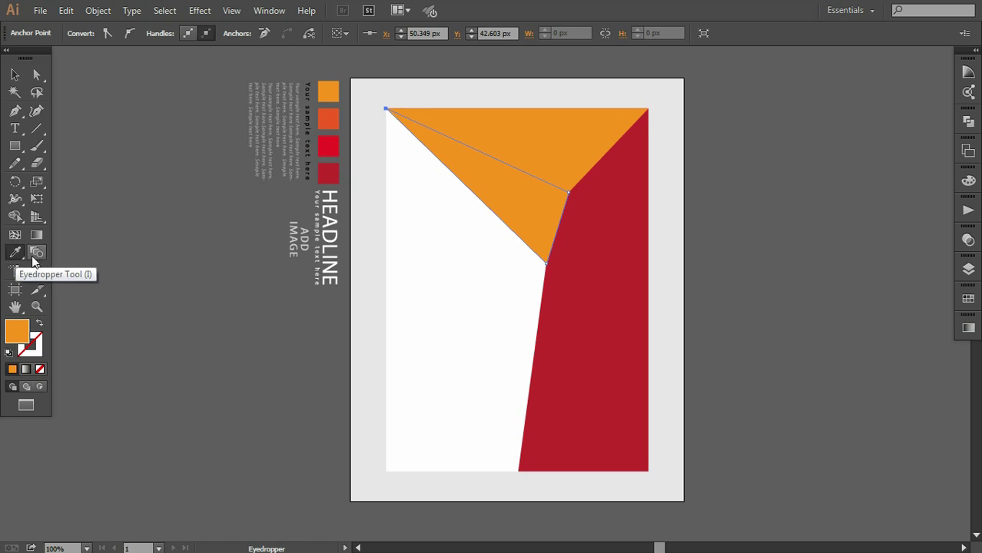
click(331, 120)
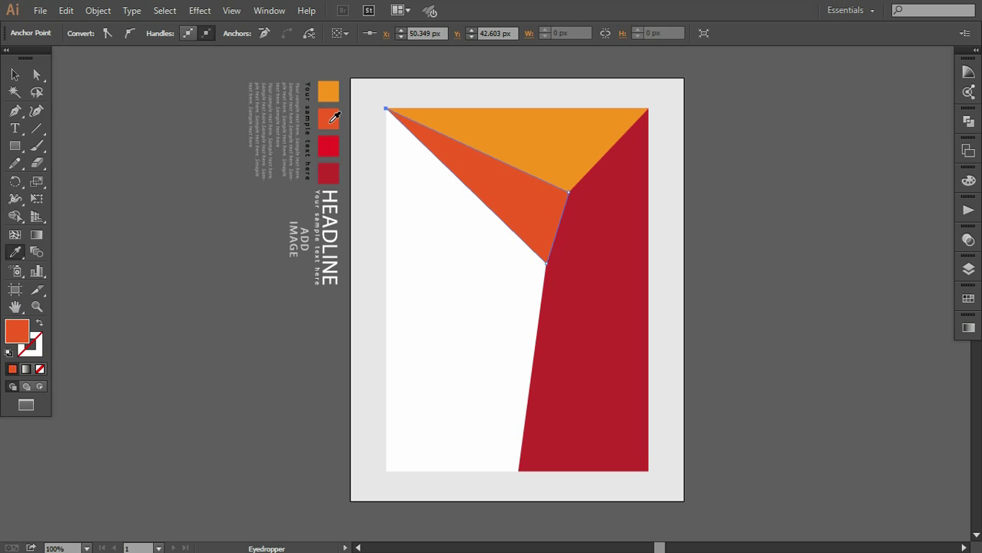
click(15, 75)
click(93, 136)
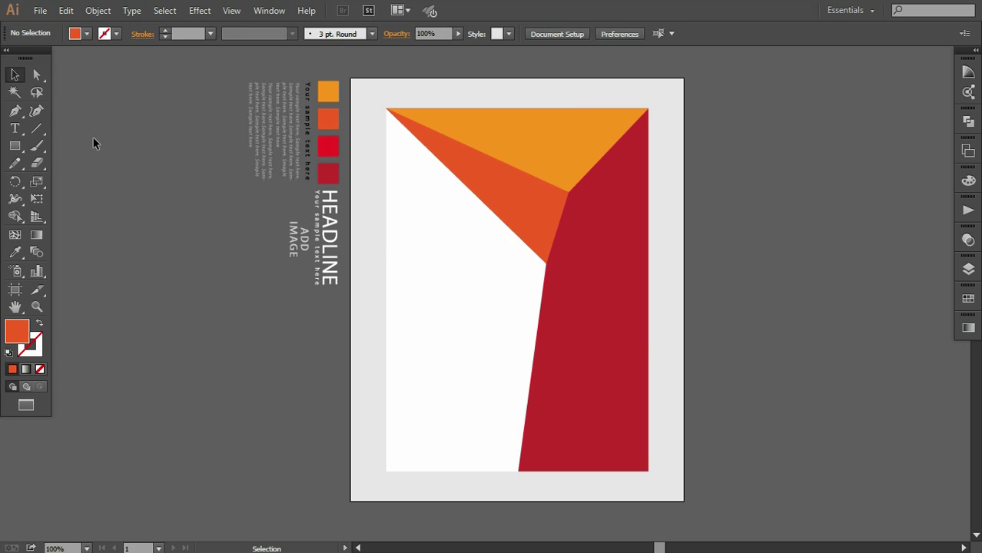
- Draw a sliver triangle from the centre vertex to the top-right corner and down into the red area
click(15, 111)
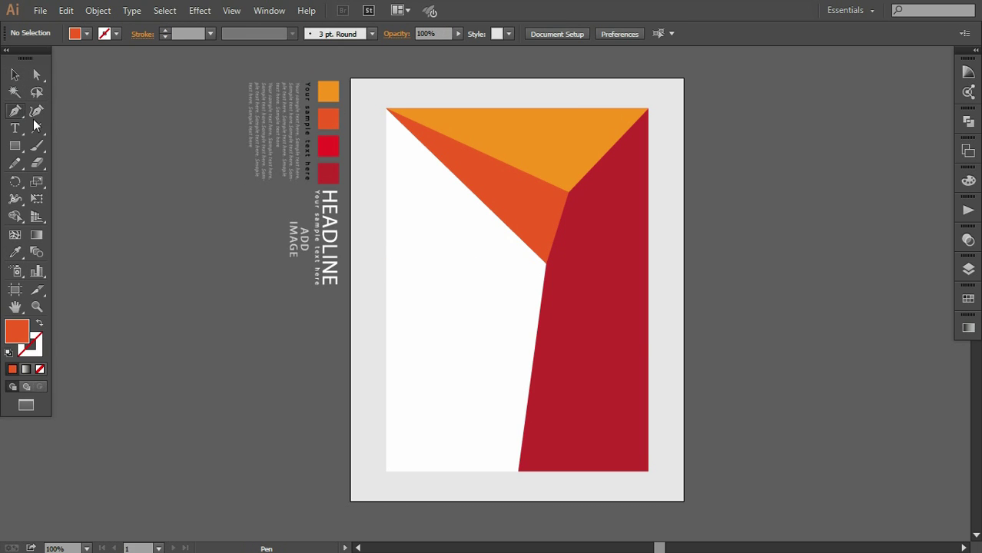
click(568, 192)
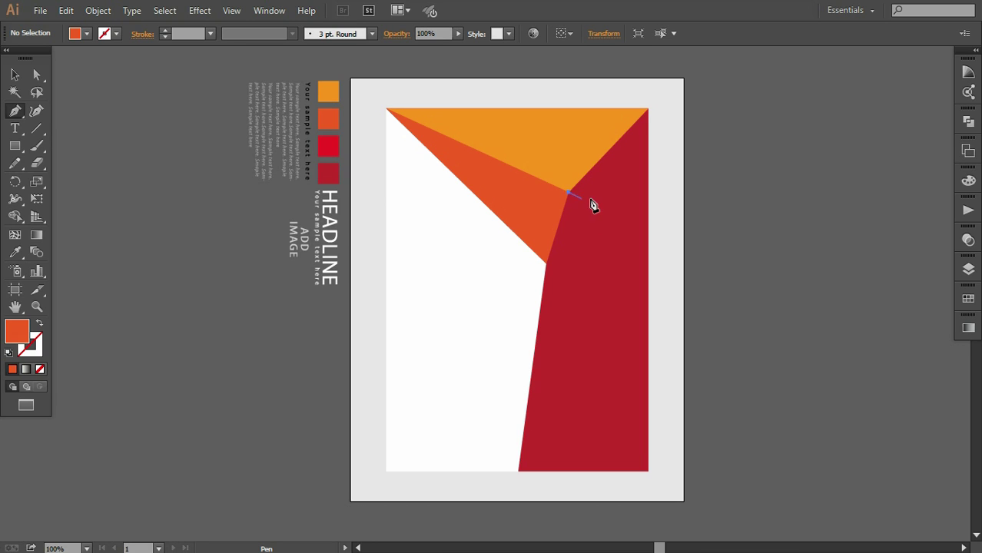
click(648, 110)
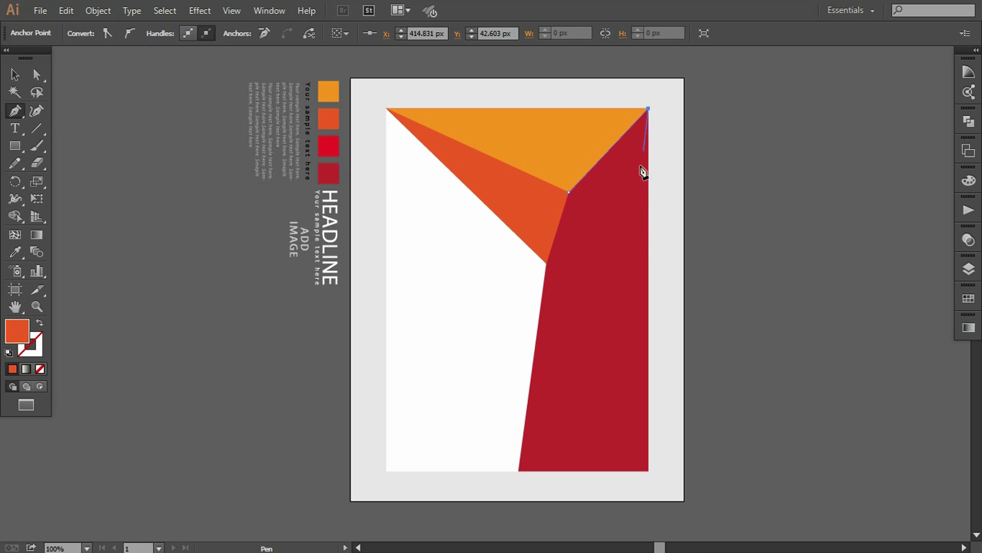
click(598, 324)
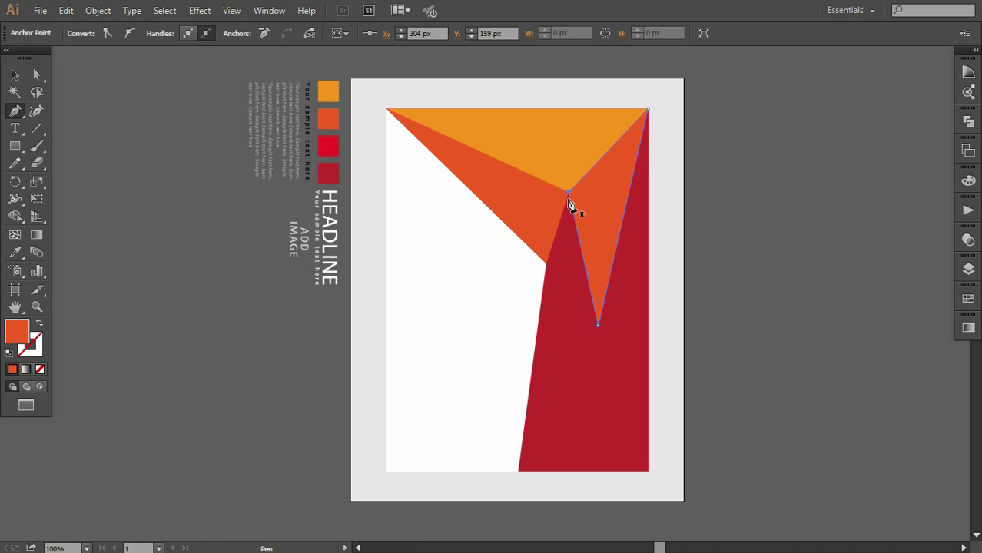
click(14, 76)
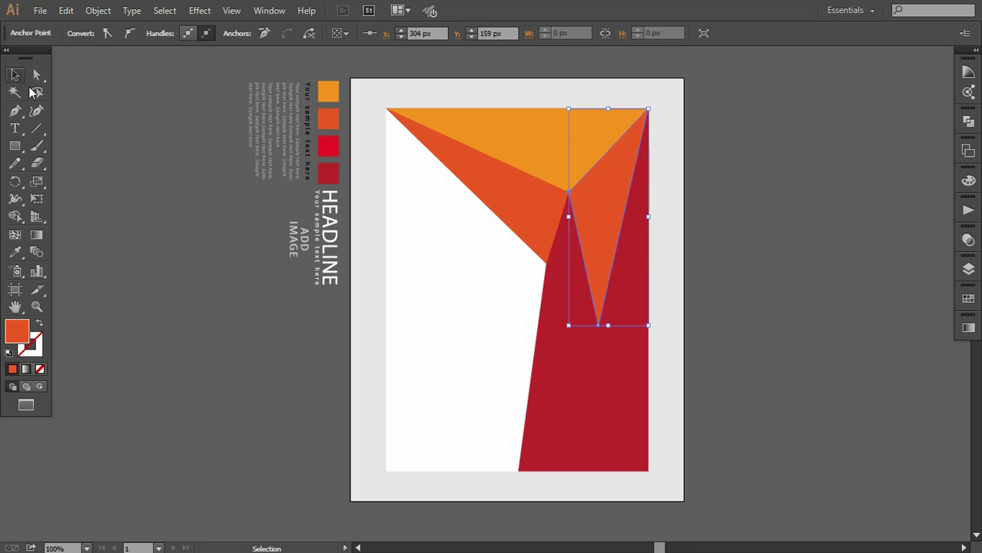
click(106, 146)
click(13, 112)
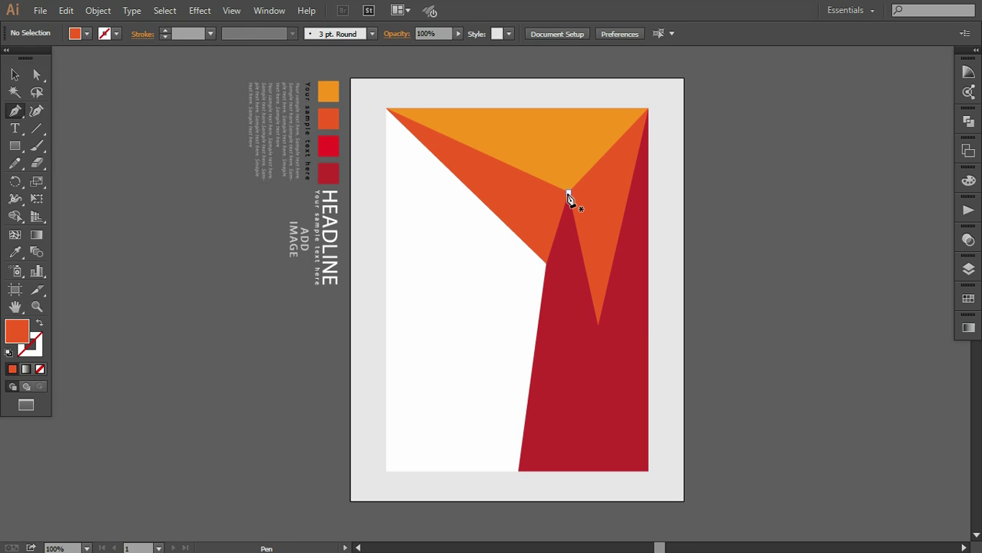
- Draw a small bright red triangle between the centre vertex, left vertex and sliver tip
click(569, 192)
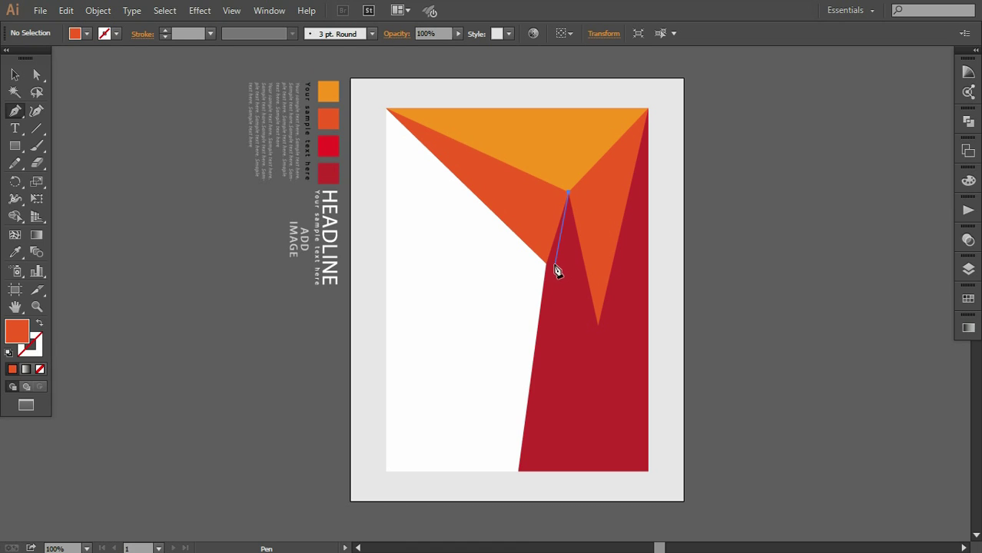
drag(545, 264, 555, 279)
click(598, 325)
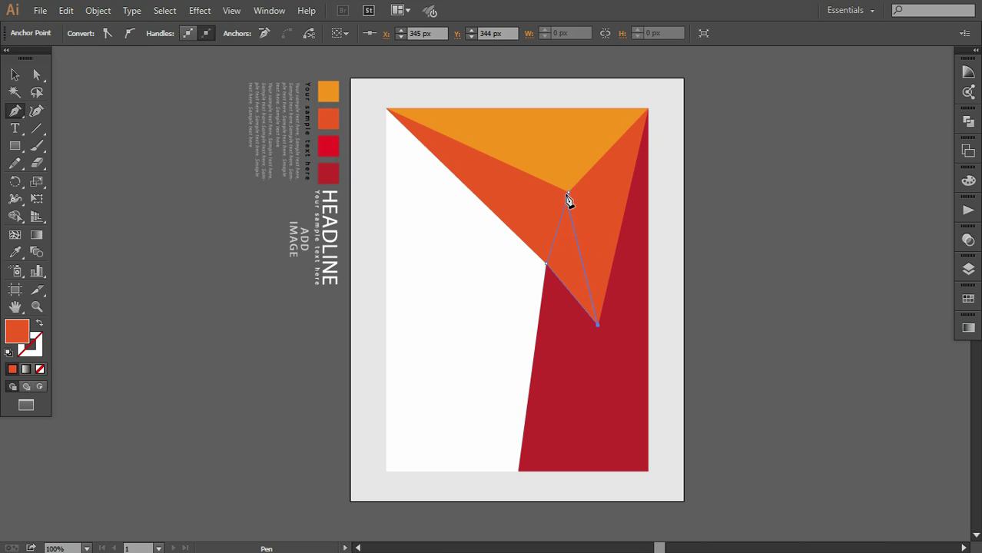
click(569, 193)
click(15, 252)
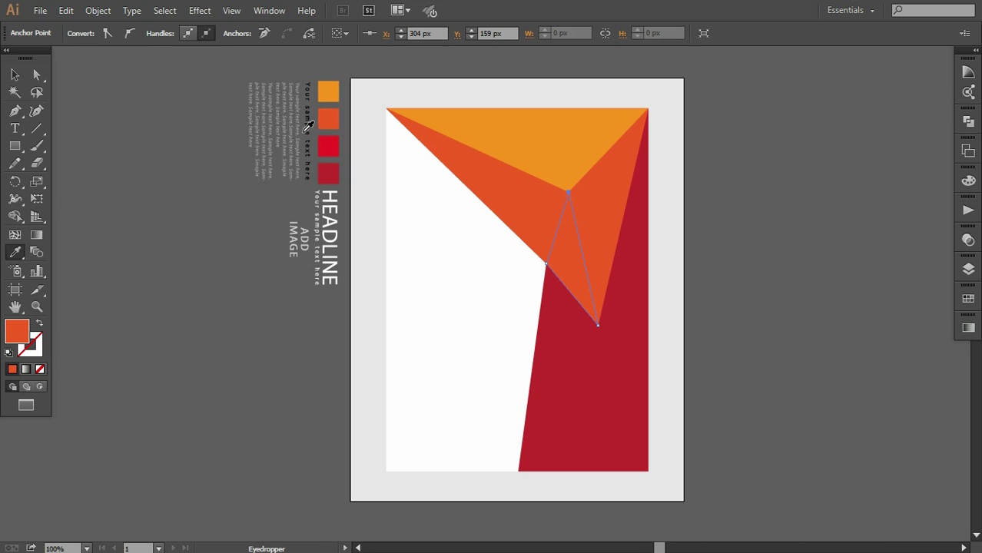
click(326, 145)
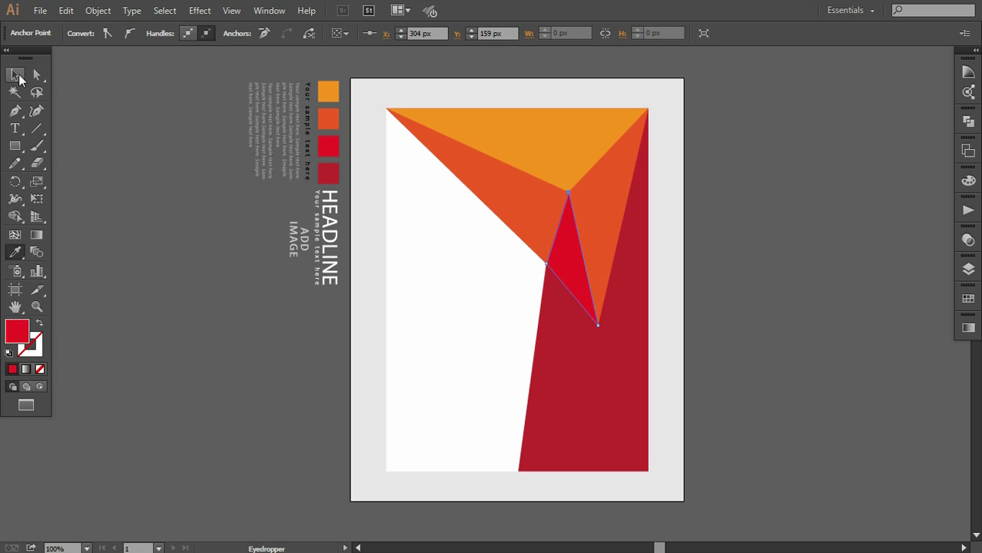
click(16, 76)
click(130, 182)
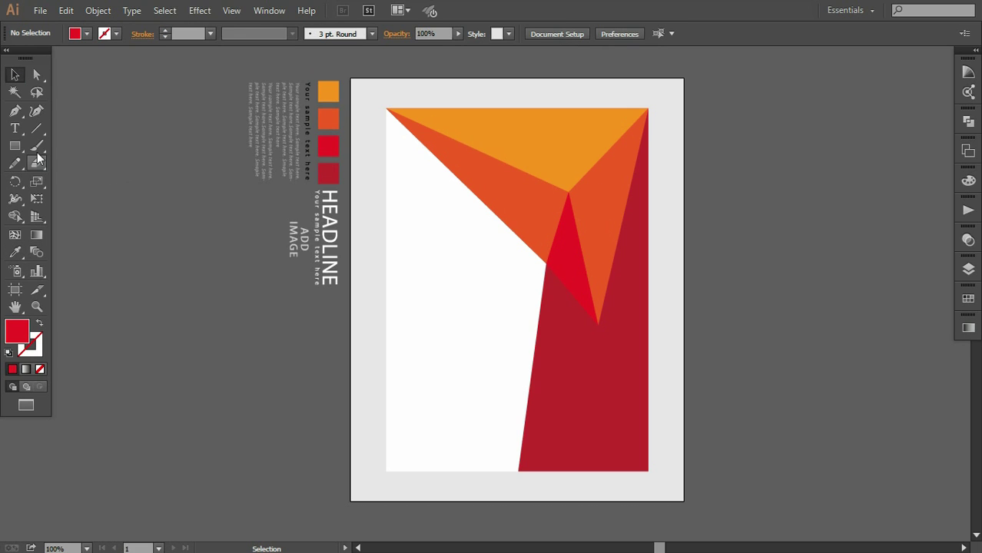
click(15, 112)
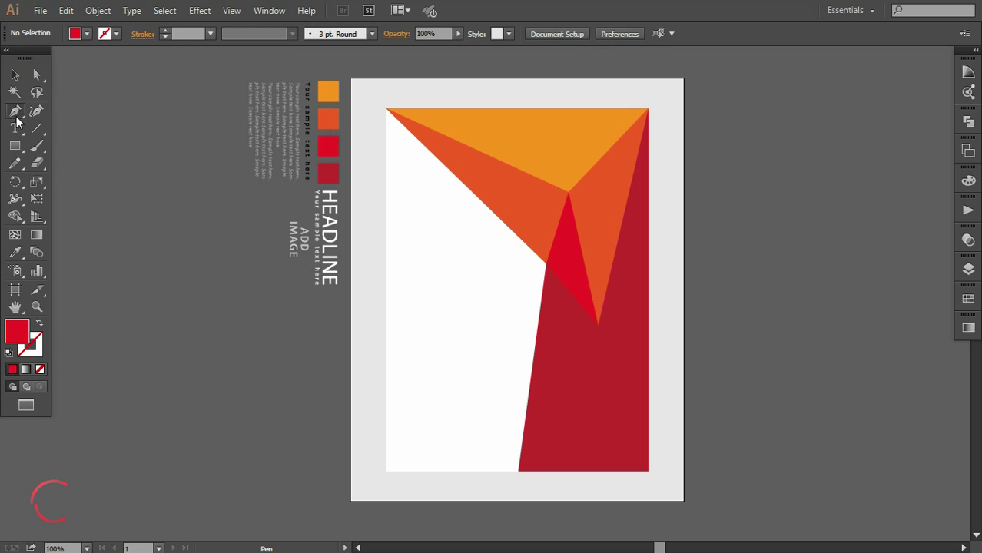
- Draw an orange triangle from the left vertex down to the bottom edge and the sliver tip
click(546, 264)
click(522, 469)
click(519, 471)
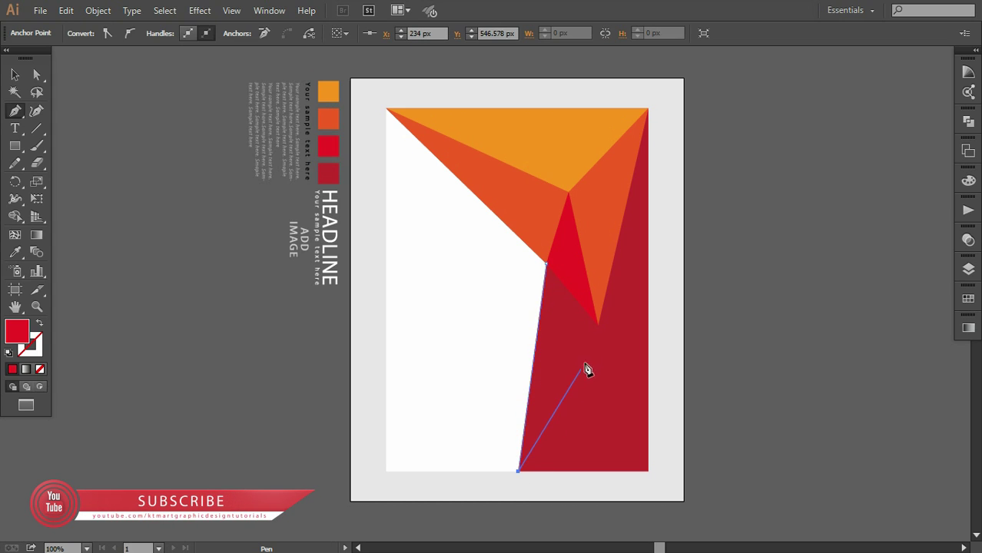
click(598, 326)
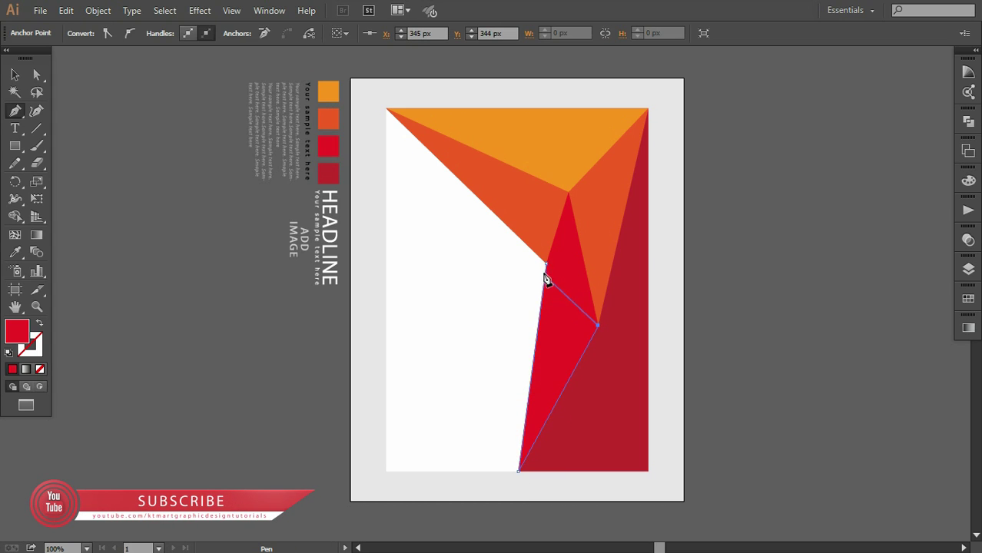
click(546, 265)
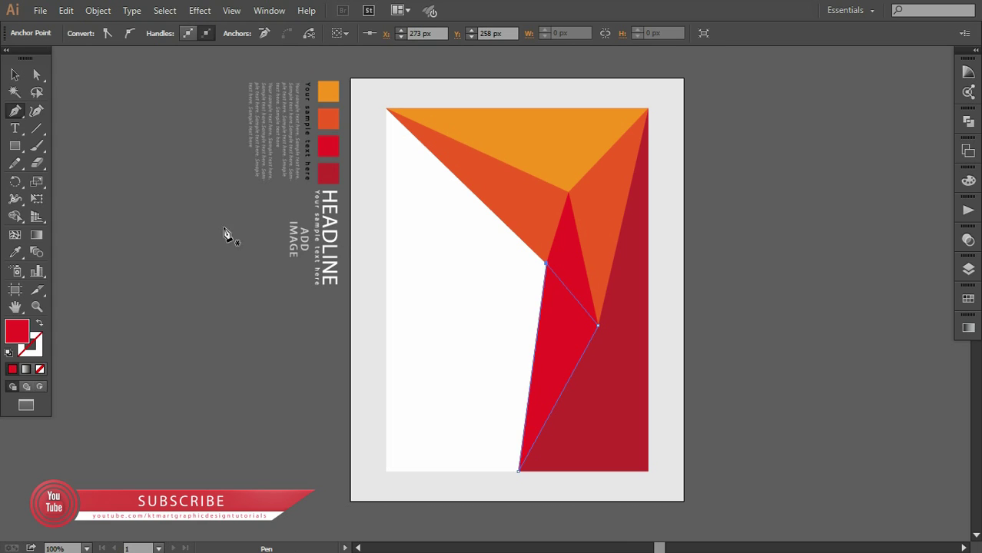
click(15, 253)
click(328, 92)
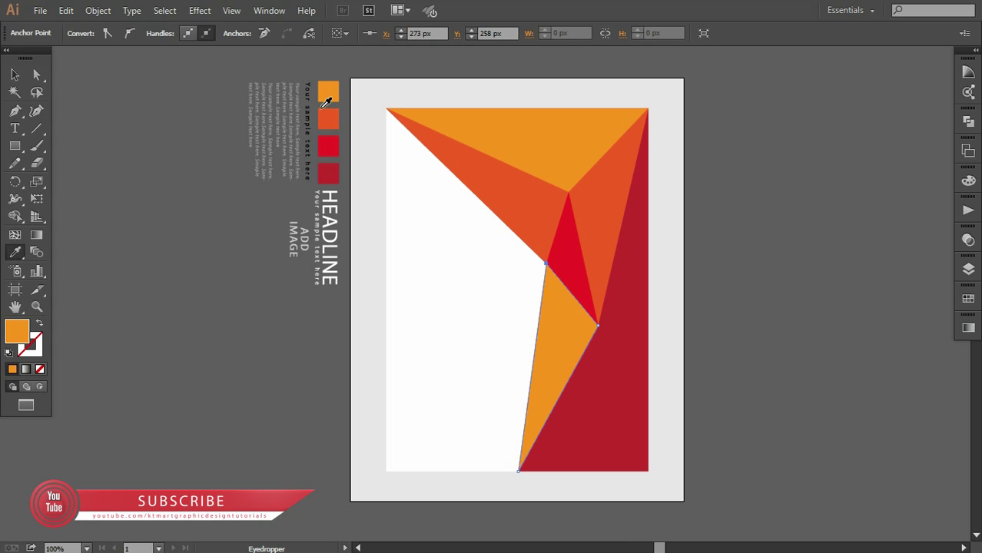
click(15, 74)
- Draw a bright red triangle from the sliver tip to the top-right and bottom-right corners
click(88, 128)
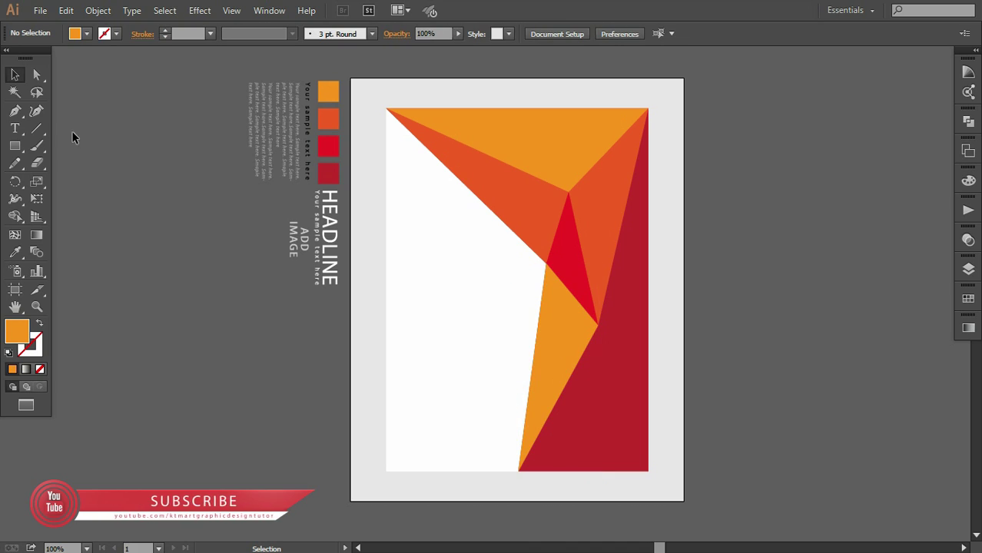
click(14, 110)
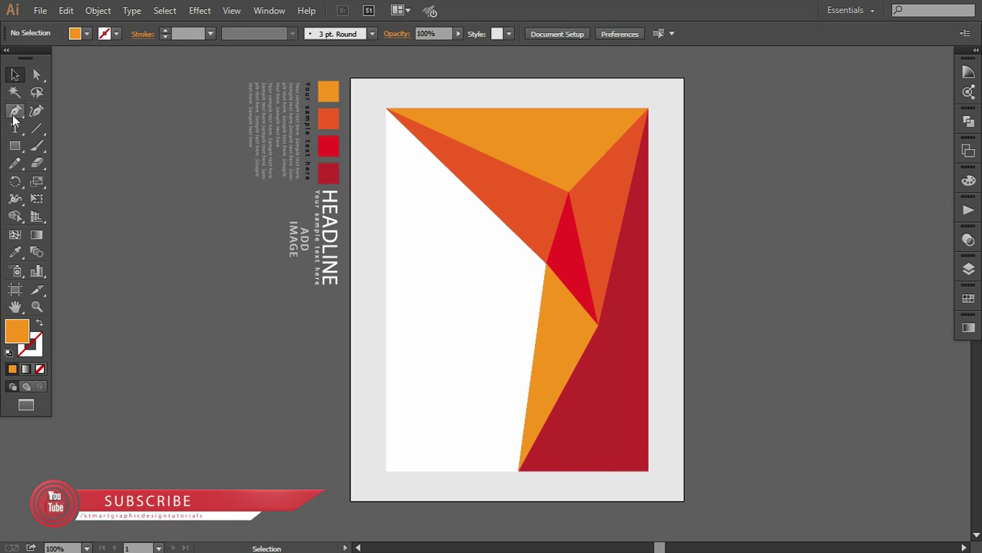
click(598, 326)
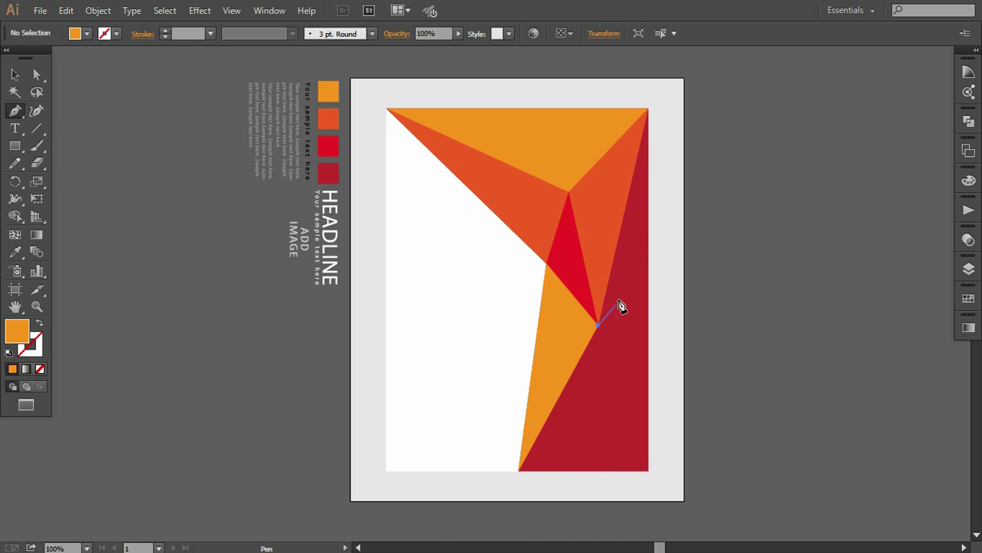
click(648, 110)
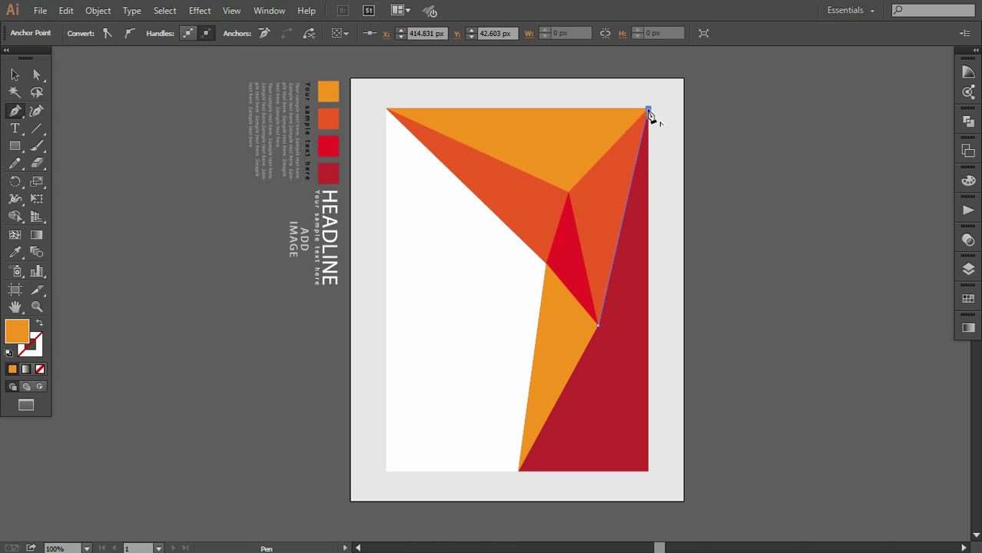
click(648, 471)
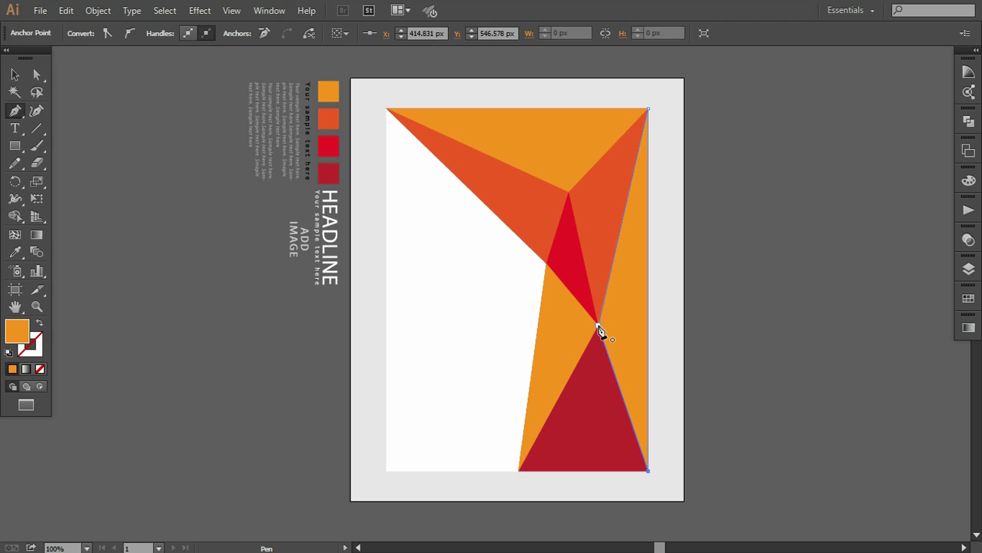
click(598, 328)
click(15, 252)
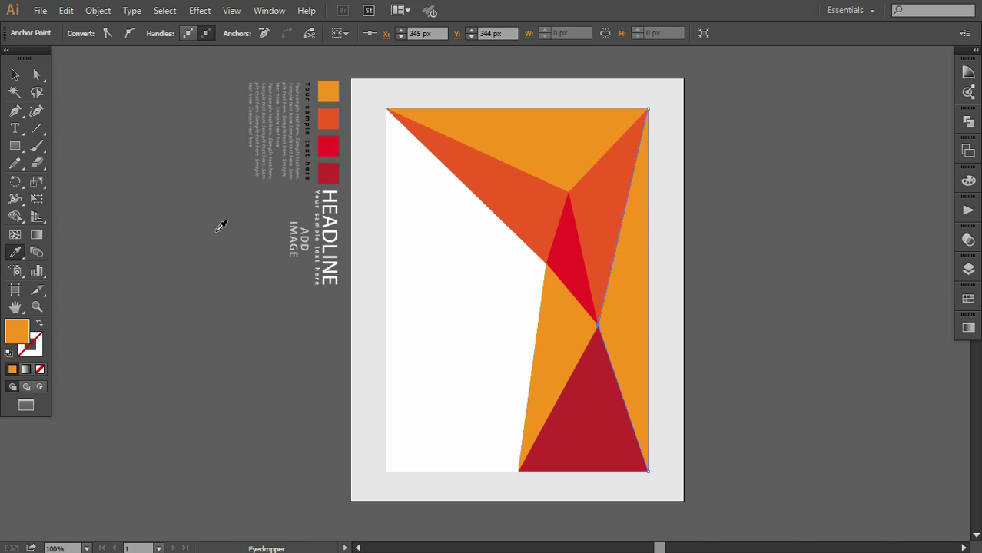
click(324, 143)
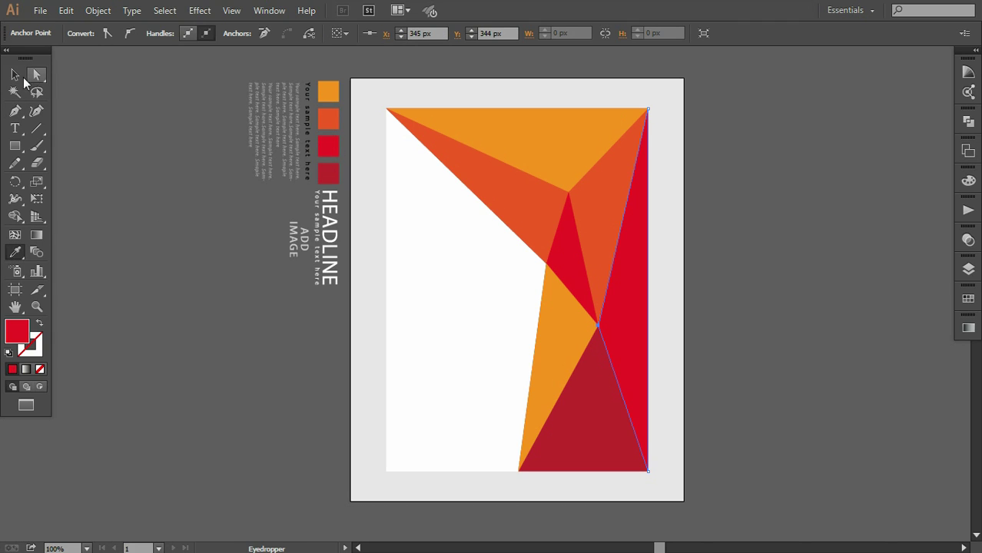
click(15, 75)
click(102, 153)
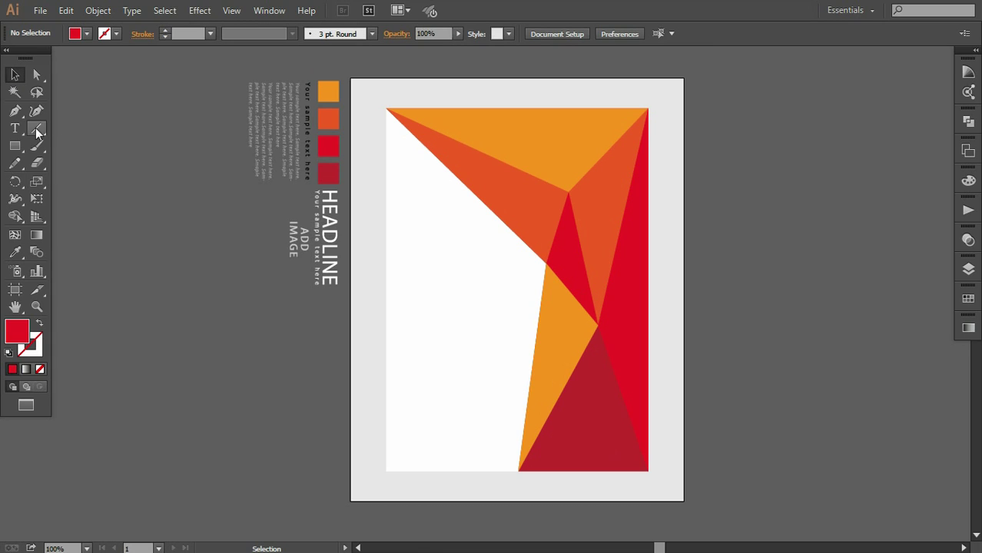
click(15, 110)
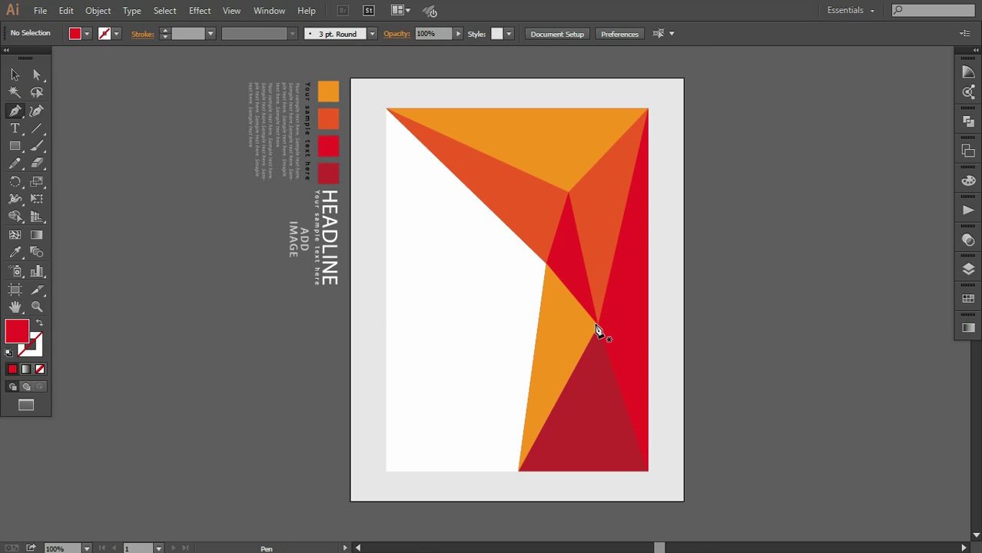
- Draw an orange-red triangle from the inner vertex to the bottom edge and adjust its bottom corner
click(598, 325)
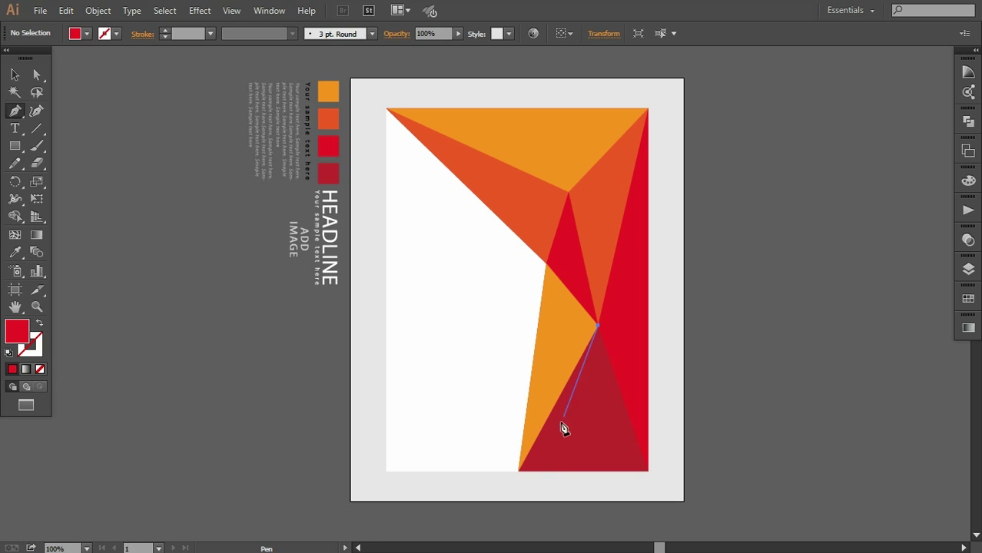
click(519, 469)
drag(519, 471, 580, 473)
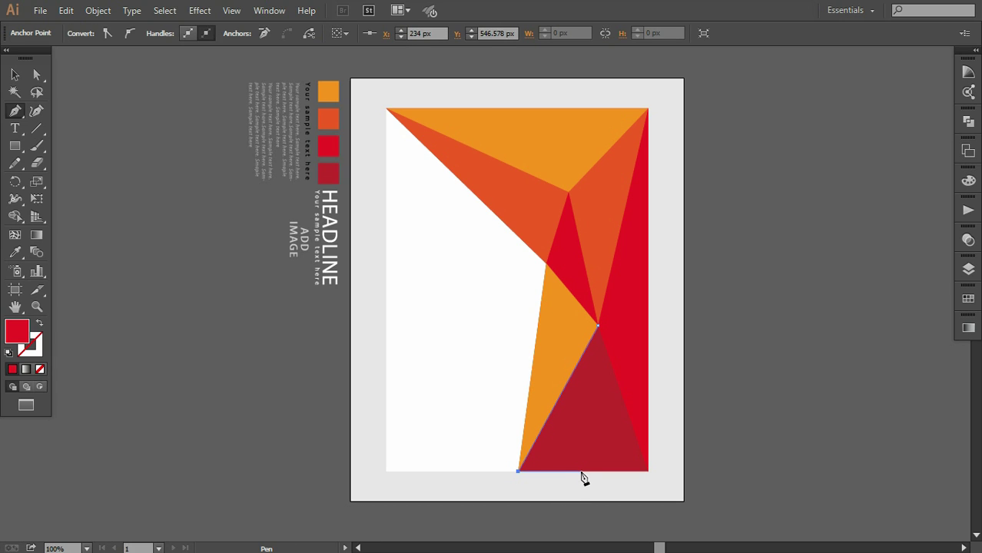
click(584, 472)
click(15, 253)
click(329, 119)
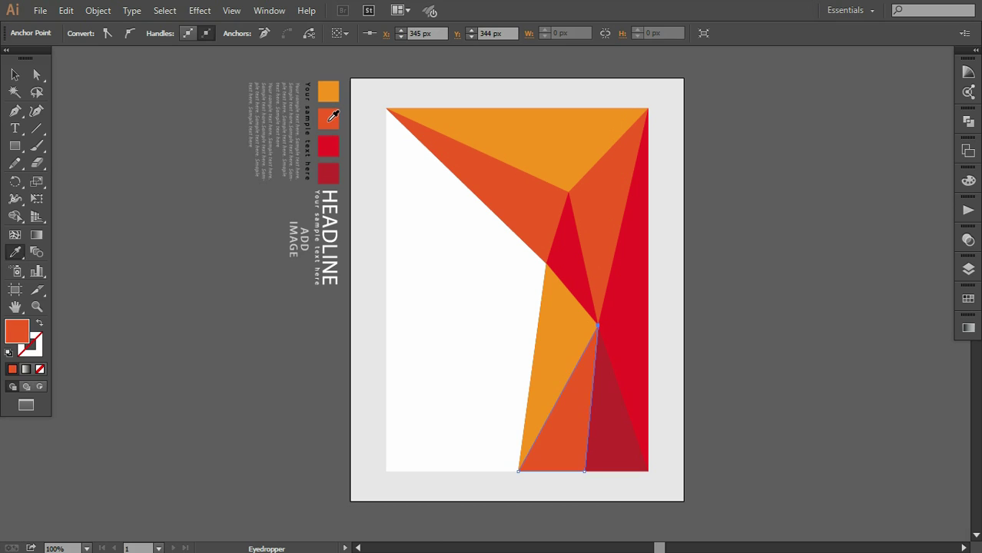
click(36, 77)
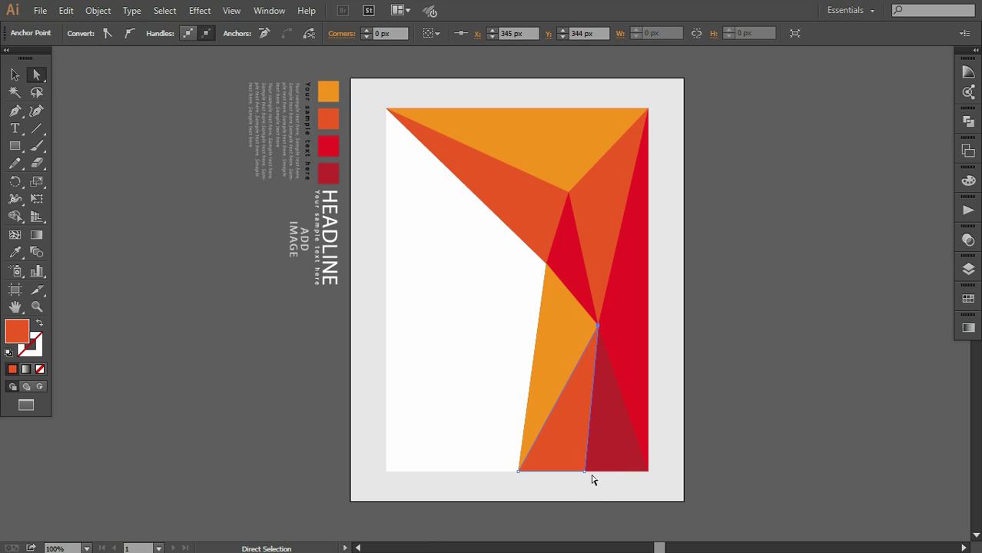
drag(584, 471, 584, 472)
click(15, 74)
- Draw a circle over the left-centre facets, then move and resize it to reach the upper vertex
click(149, 242)
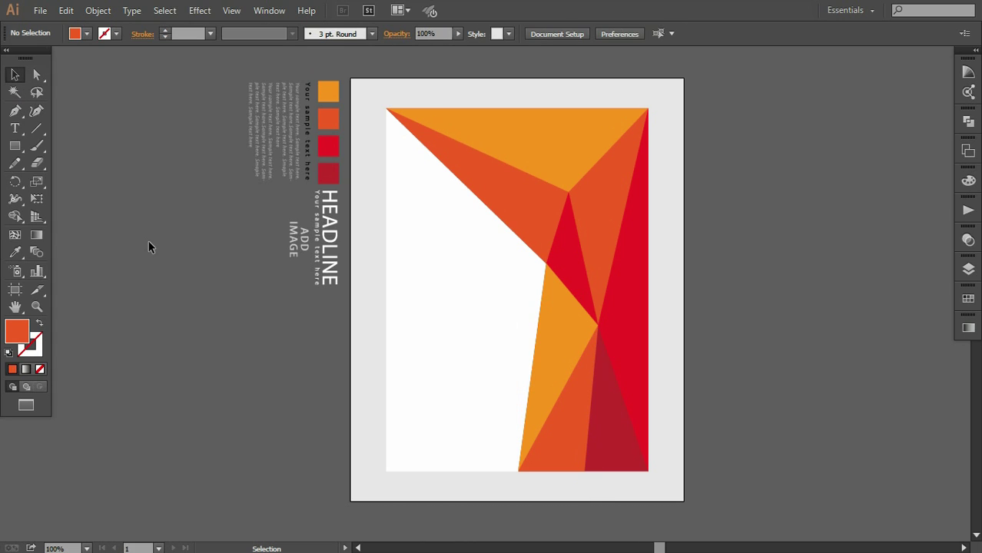
key(space)
drag(425, 361, 426, 370)
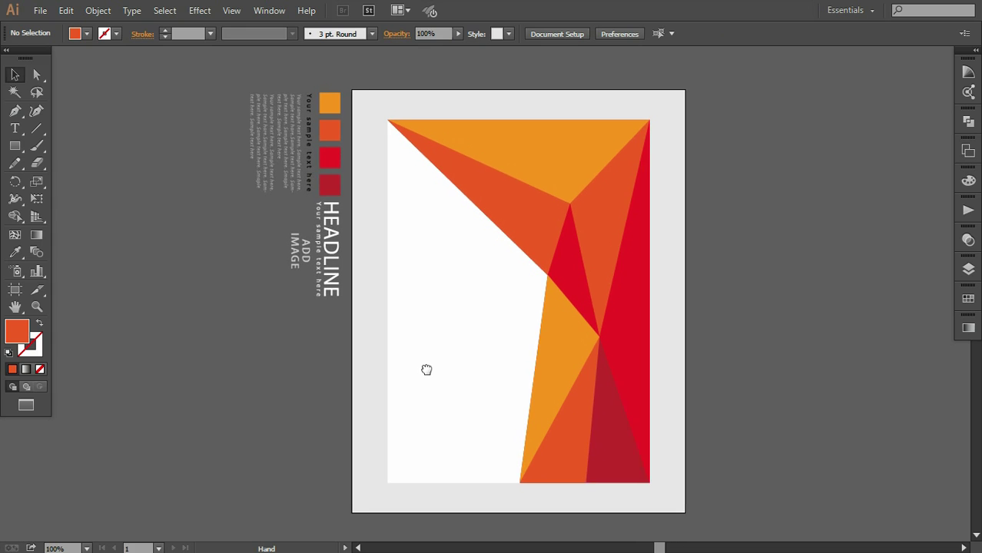
drag(15, 146, 50, 181)
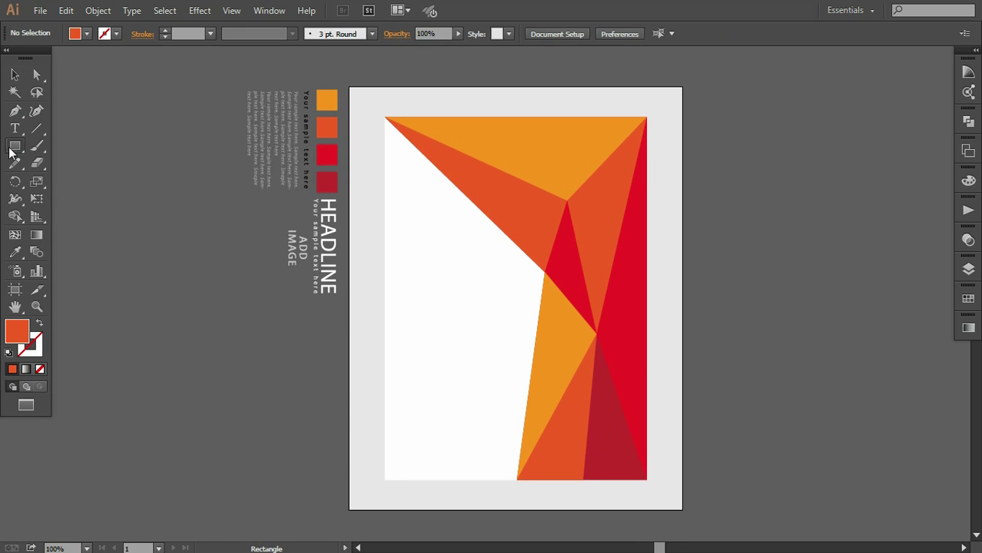
click(51, 180)
drag(423, 229, 536, 398)
click(14, 75)
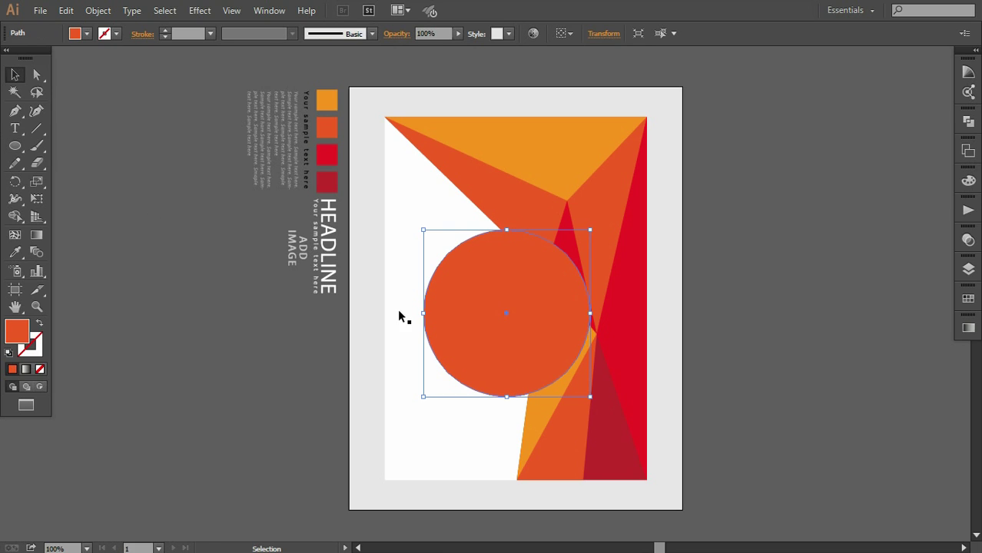
drag(486, 351, 479, 328)
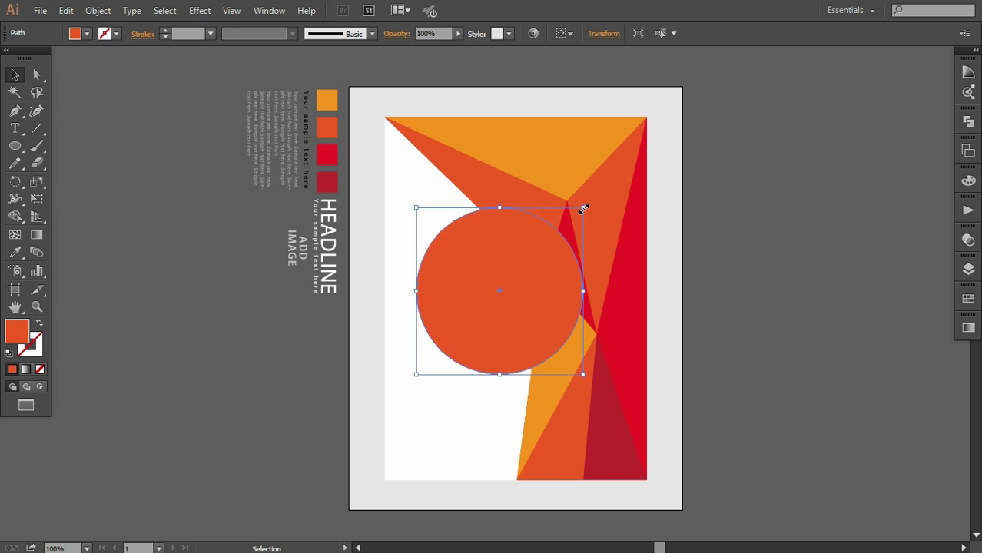
drag(584, 209, 582, 212)
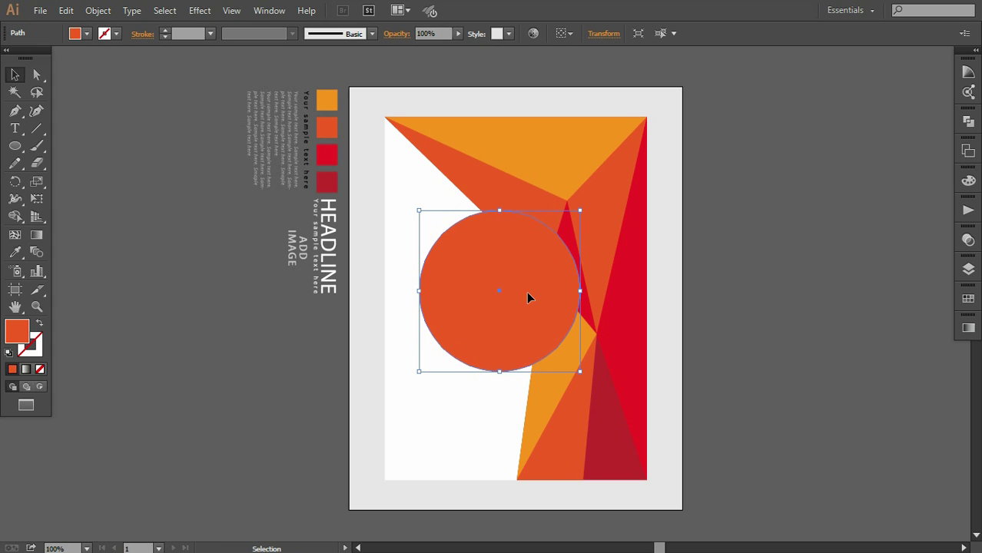
drag(582, 212, 588, 205)
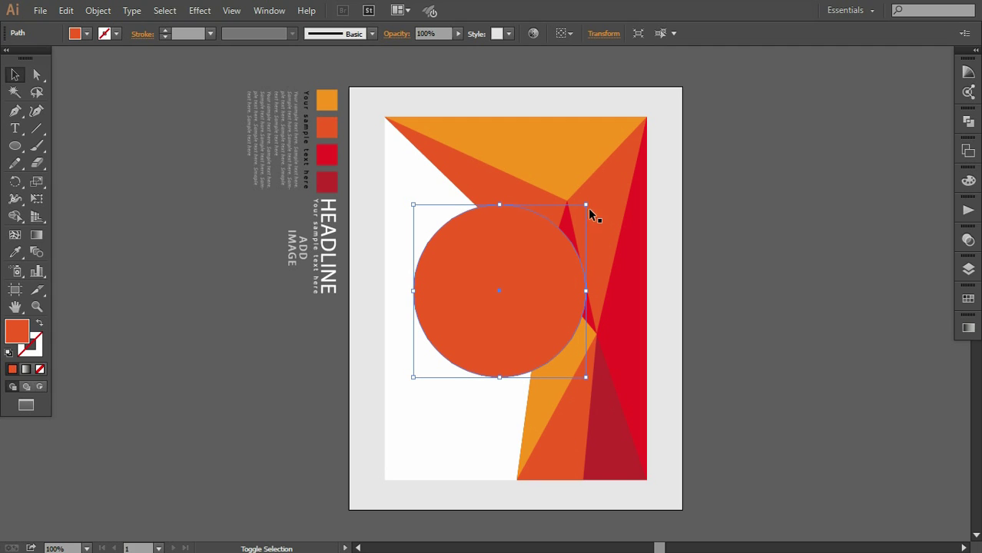
- Copy the circle in place with a 0, 0 Move, enlarge the copy and fill it light grey
click(98, 10)
mouse_move(162, 26)
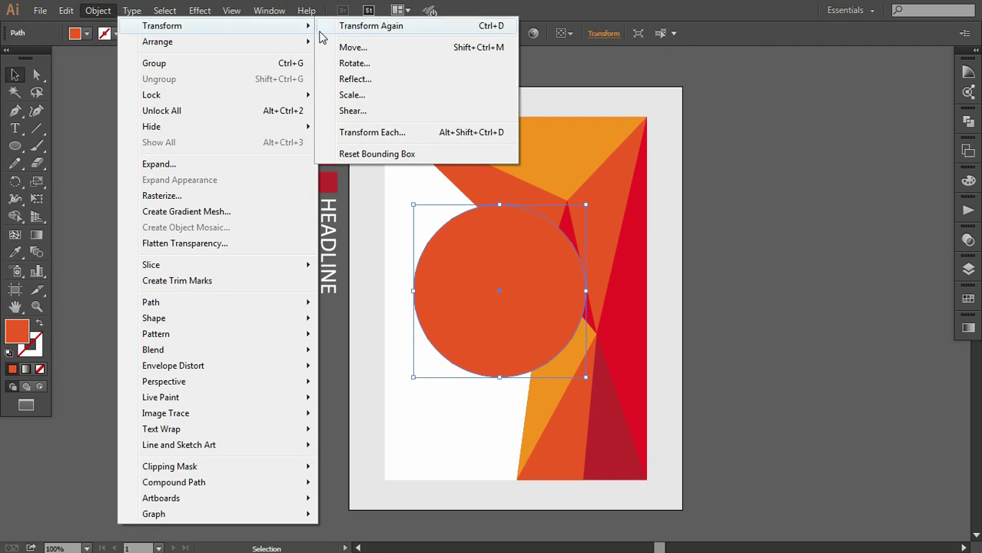
click(343, 50)
text(0)
key(Tab)
text(0)
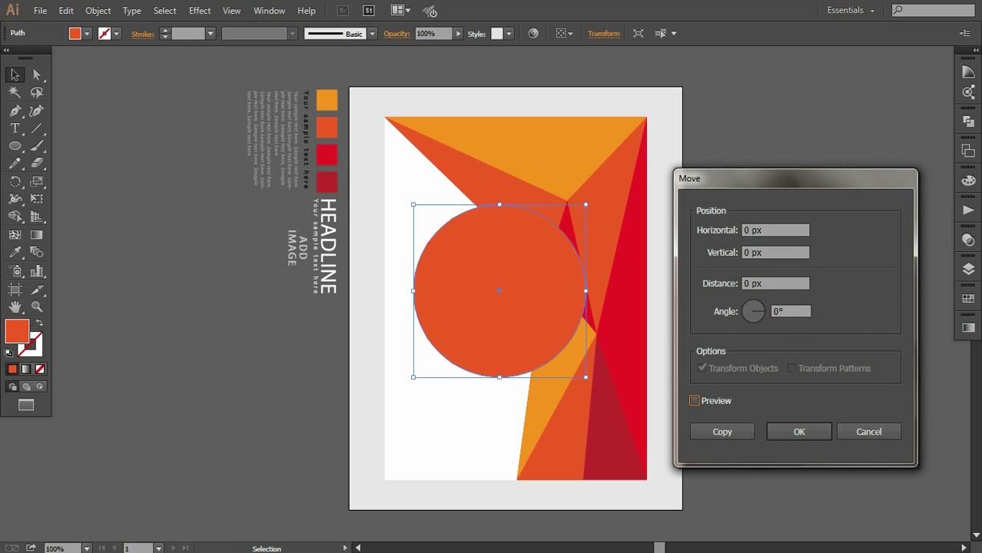
click(738, 433)
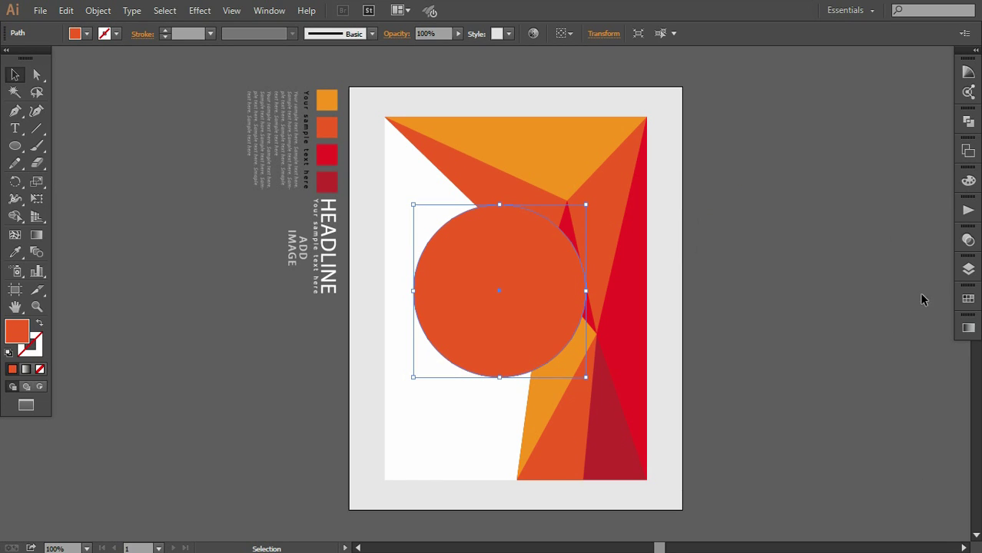
click(968, 269)
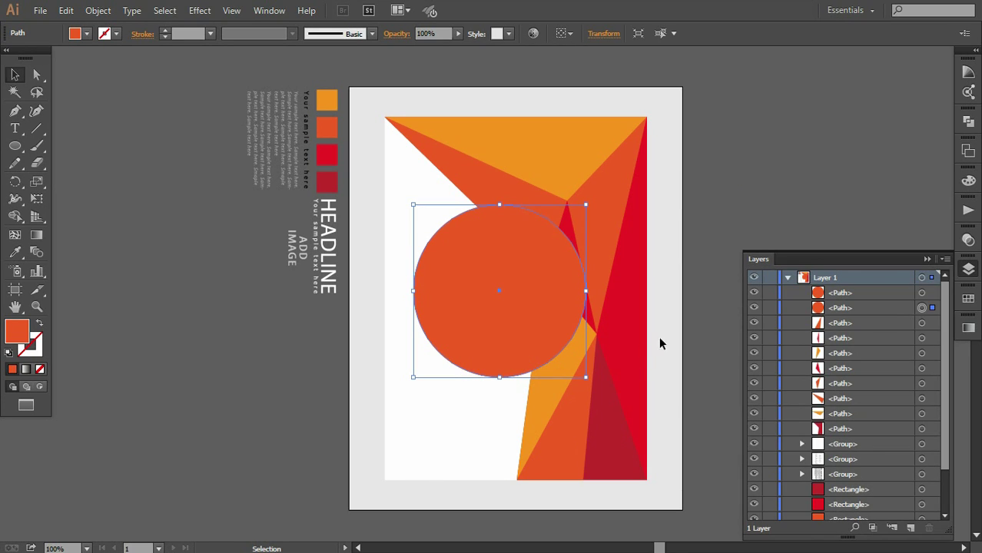
drag(588, 381, 593, 399)
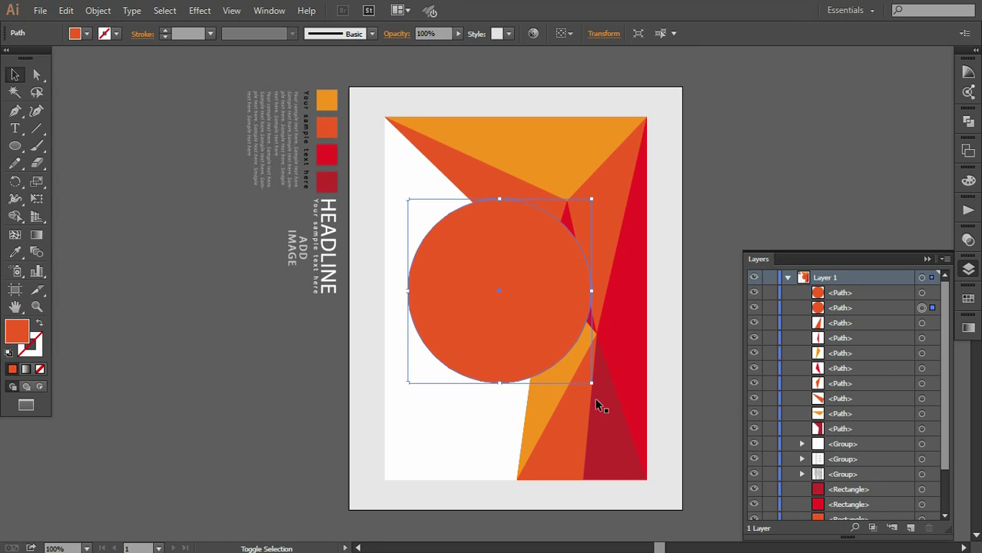
click(968, 300)
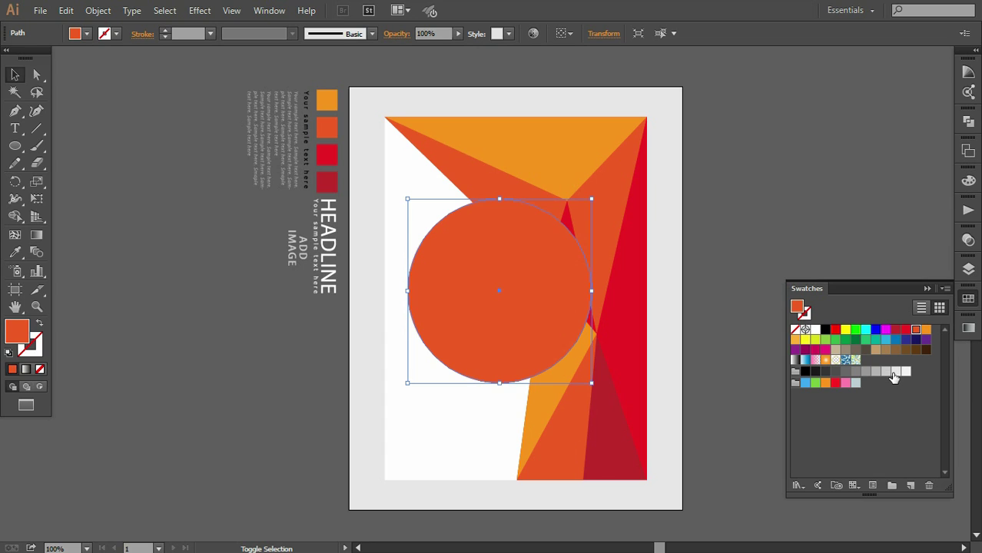
click(895, 371)
- Select the front circle in Layers and fill it white
click(967, 271)
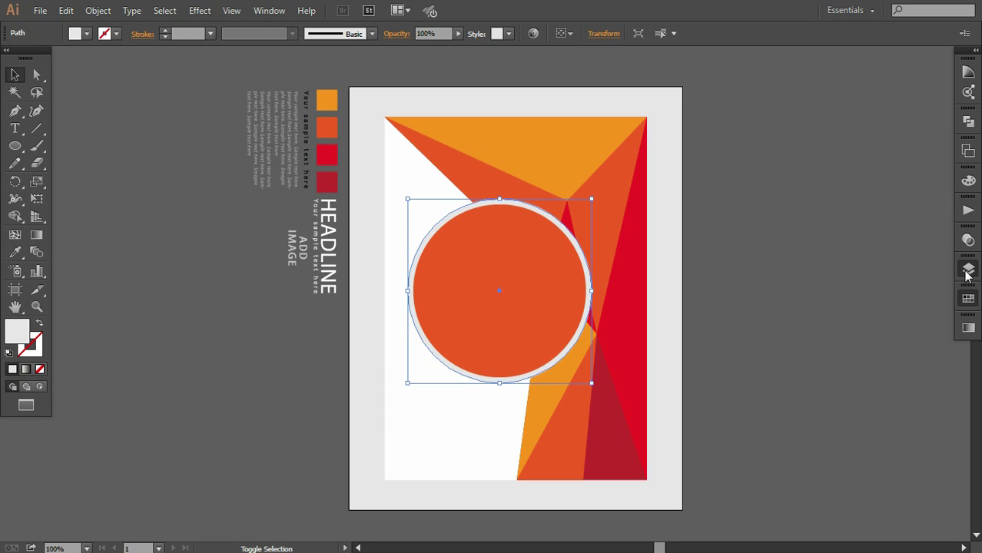
click(923, 293)
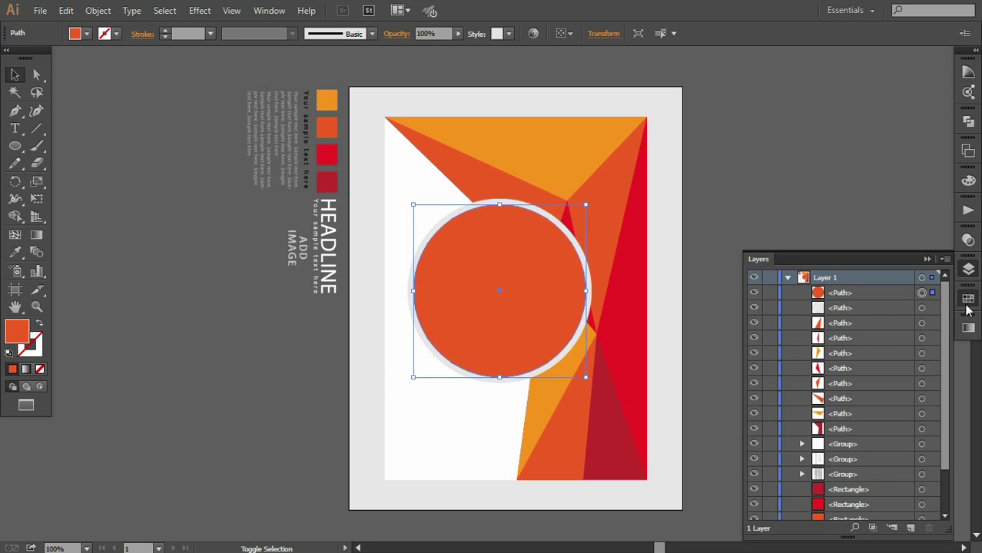
click(968, 299)
click(815, 329)
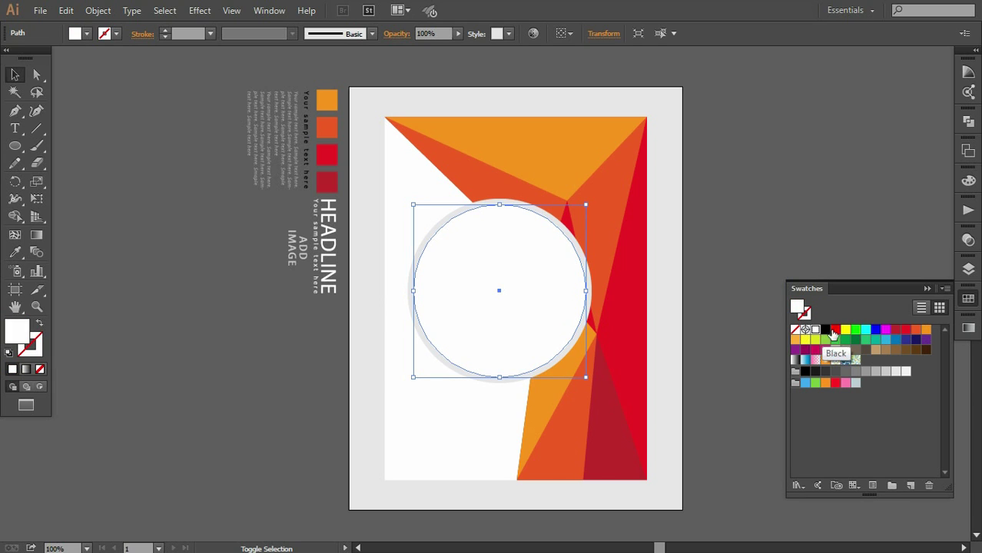
click(926, 289)
click(532, 385)
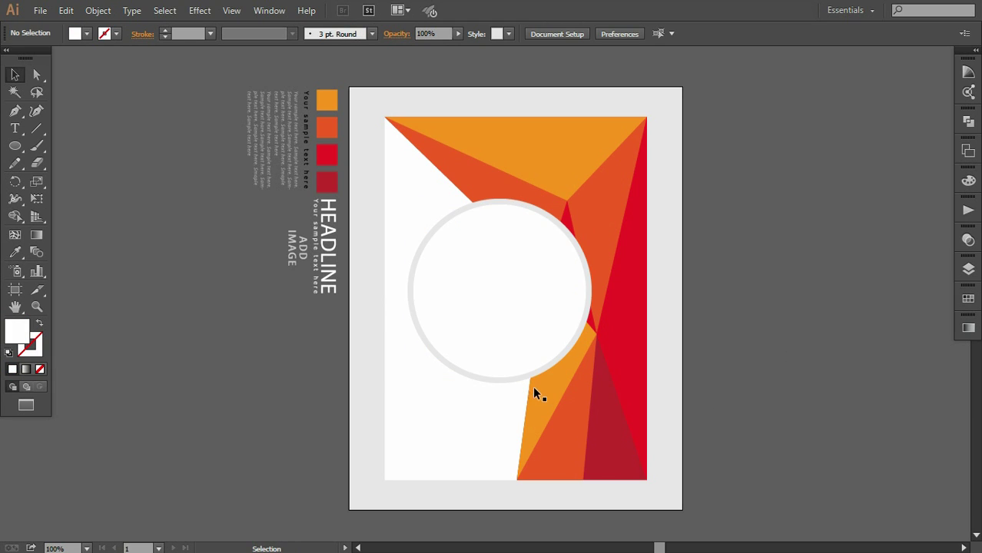
- Resize the white circle and grey ring together and nudge them slightly left
click(525, 318)
drag(586, 205, 584, 207)
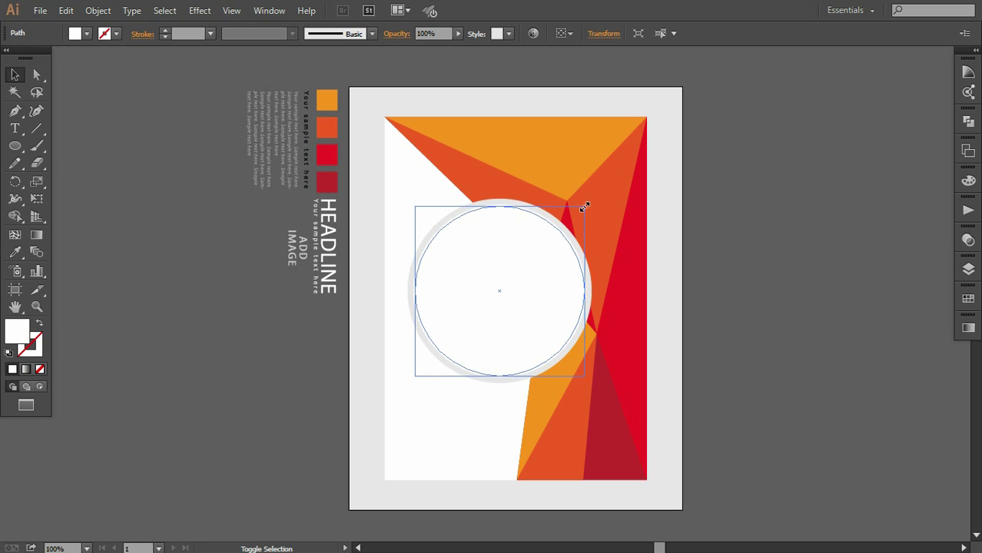
click(616, 341)
click(588, 318)
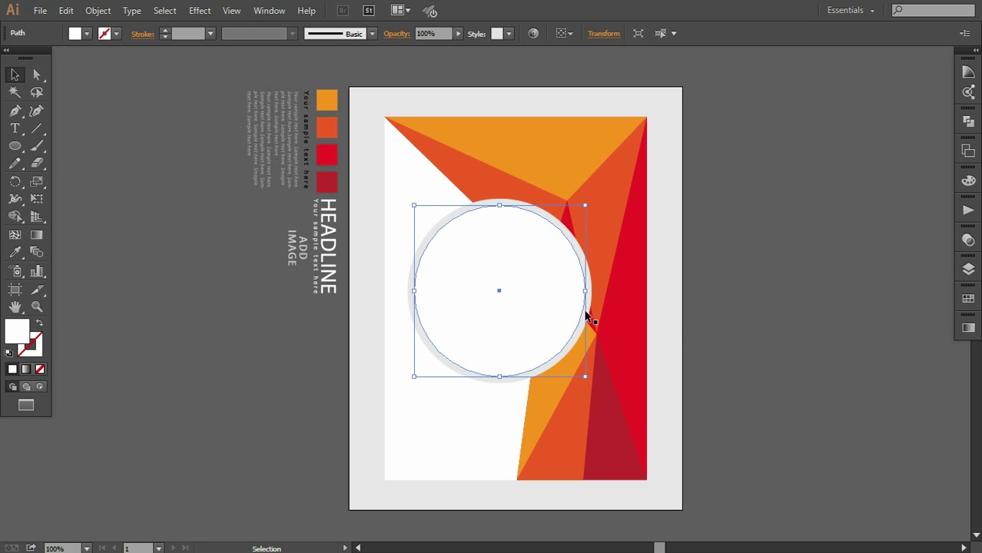
drag(593, 200, 589, 203)
drag(517, 289, 513, 290)
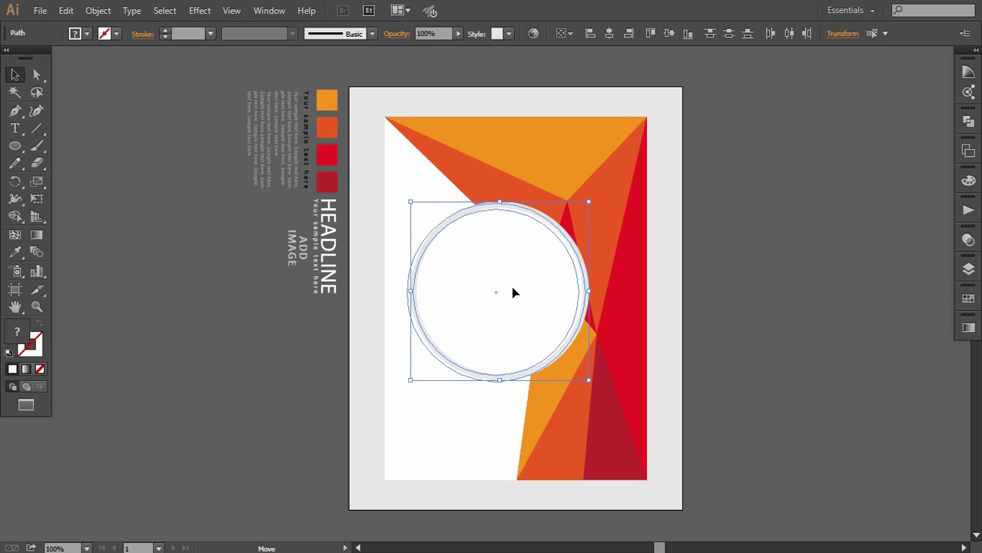
drag(585, 204, 580, 203)
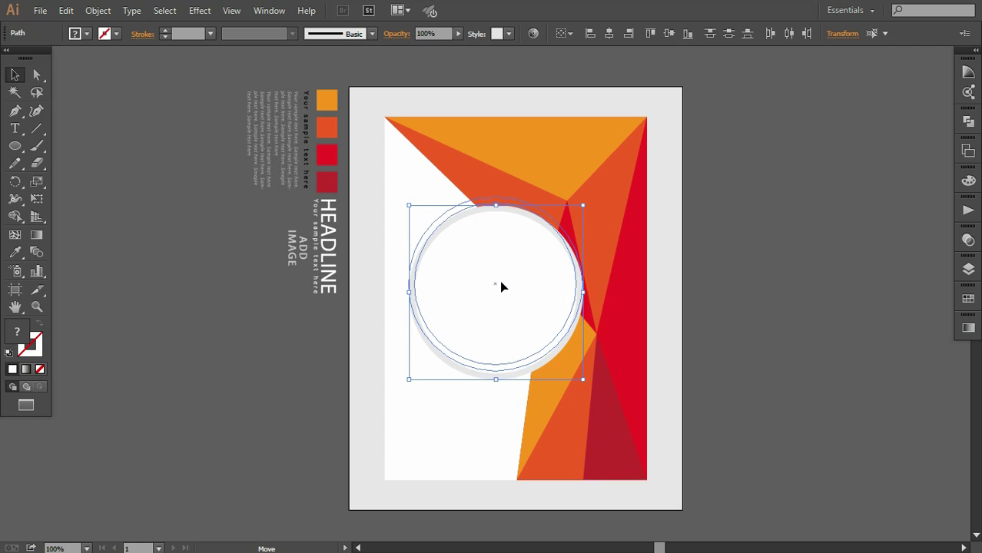
drag(502, 285, 496, 281)
drag(577, 196, 574, 200)
drag(506, 270, 509, 270)
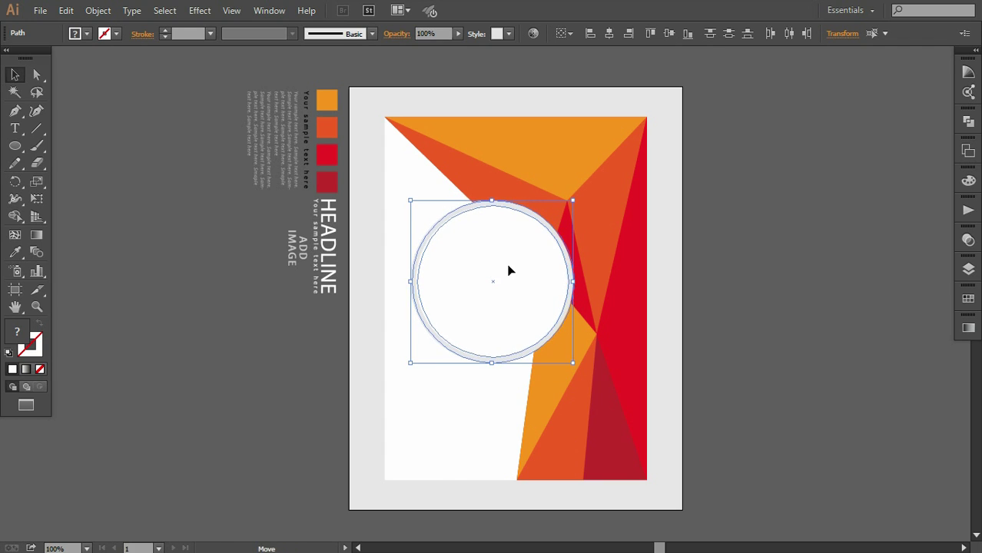
drag(575, 203, 576, 199)
click(694, 336)
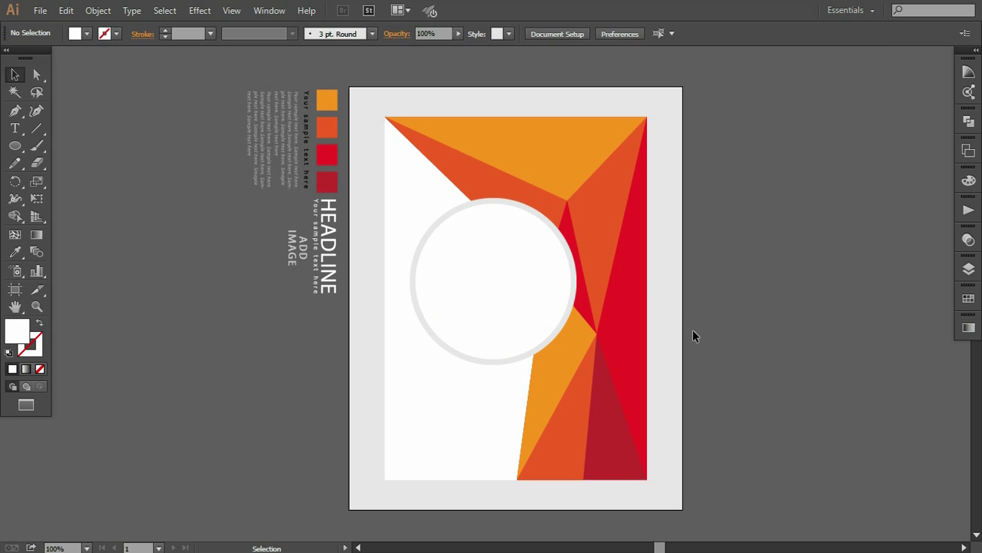
- Duplicate the white circle in place with a zero-offset Move Copy
click(465, 358)
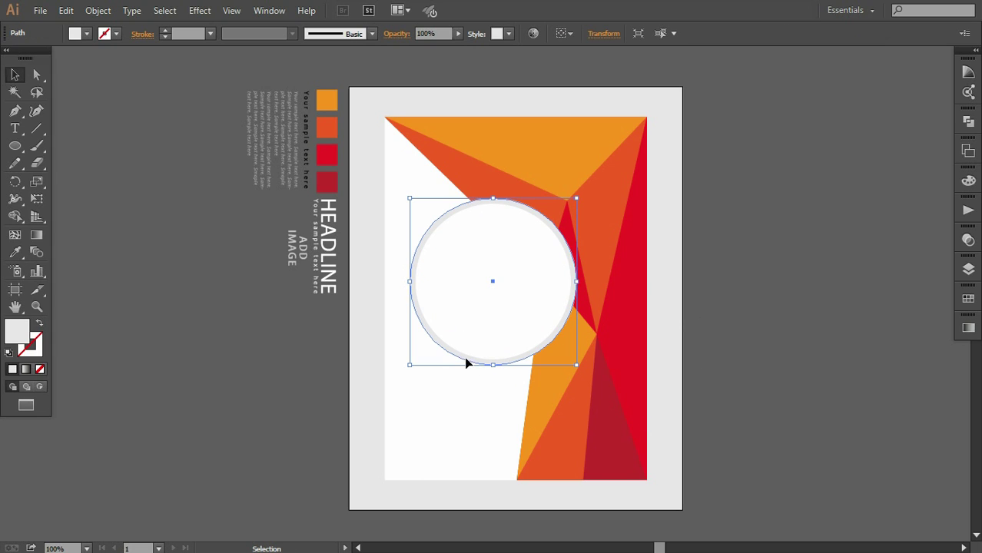
click(97, 10)
mouse_move(163, 26)
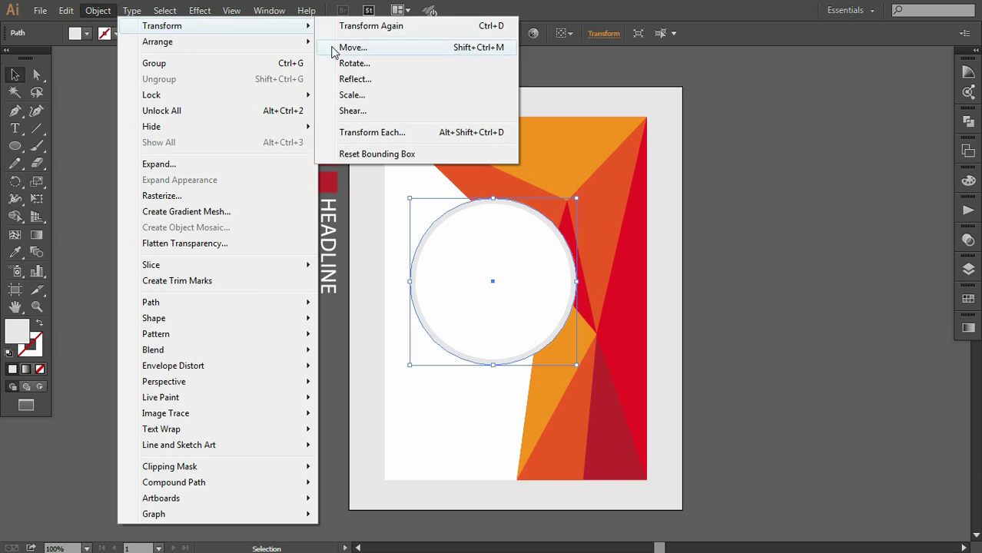
click(345, 47)
key(Tab)
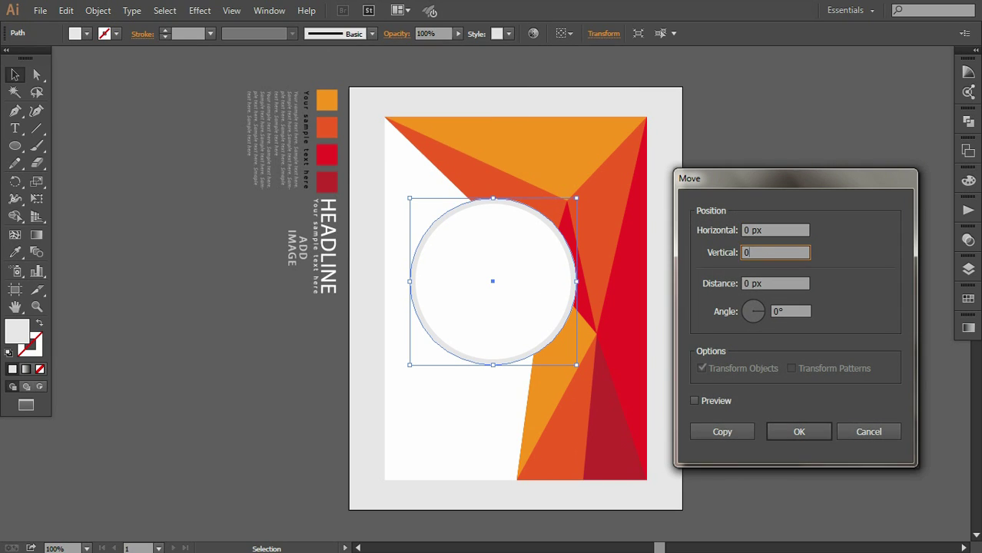
key(Tab)
key(Tab)
click(714, 433)
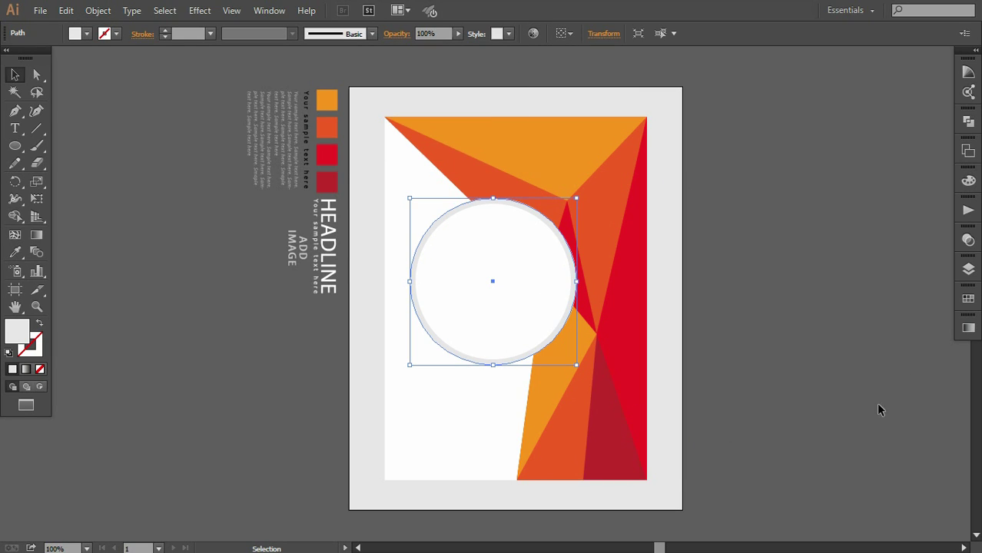
- Give the copy a radial gradient fill and hide the two white circles above it in Layers
click(969, 269)
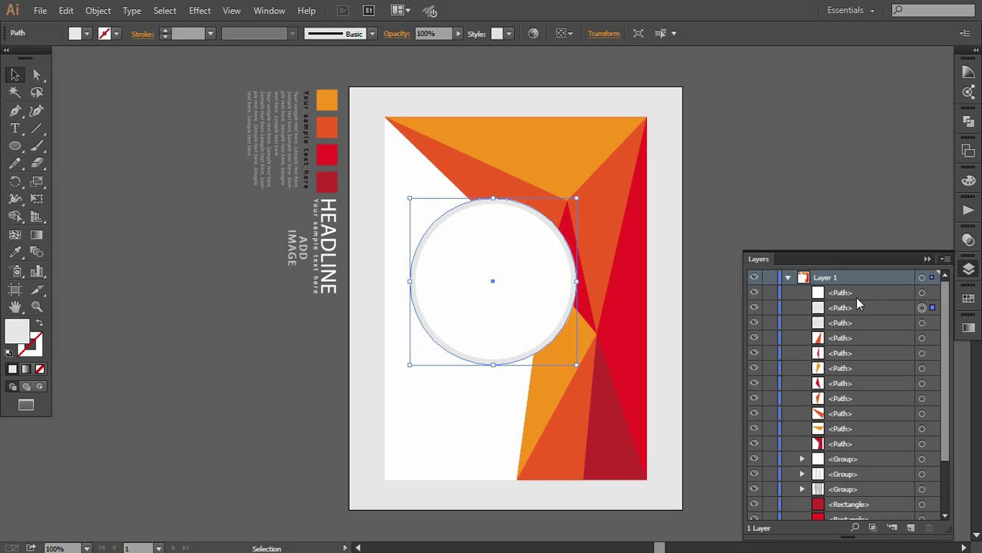
click(968, 329)
click(872, 419)
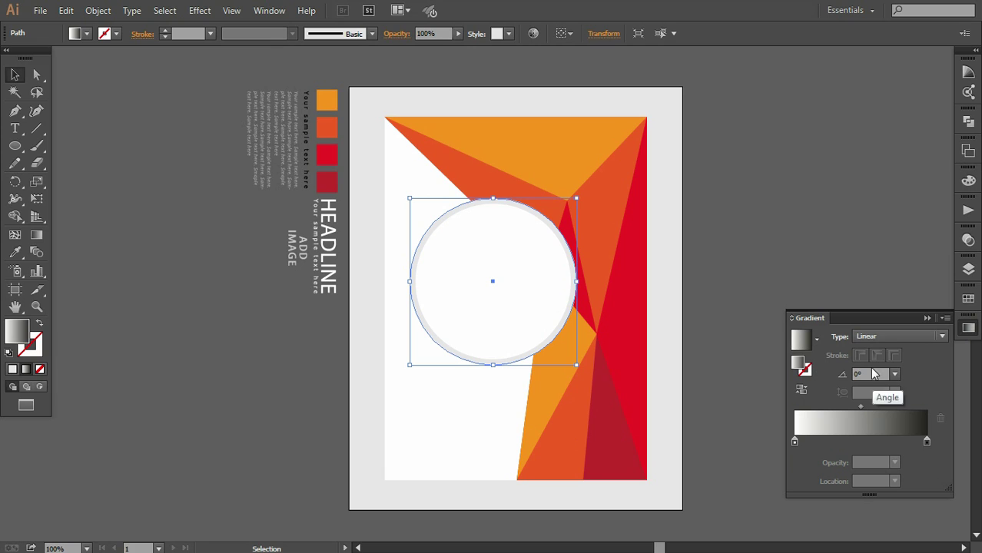
click(876, 336)
click(877, 367)
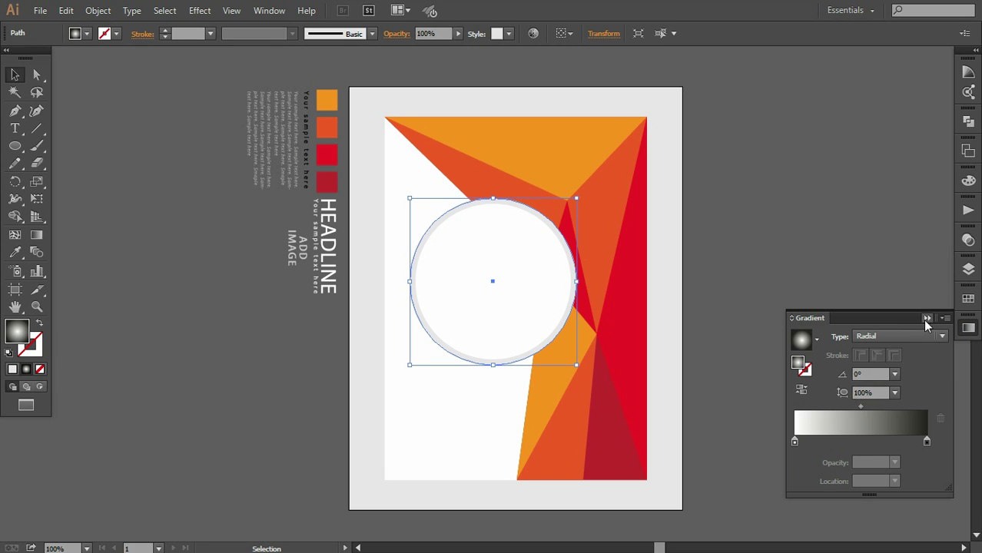
click(928, 318)
click(969, 269)
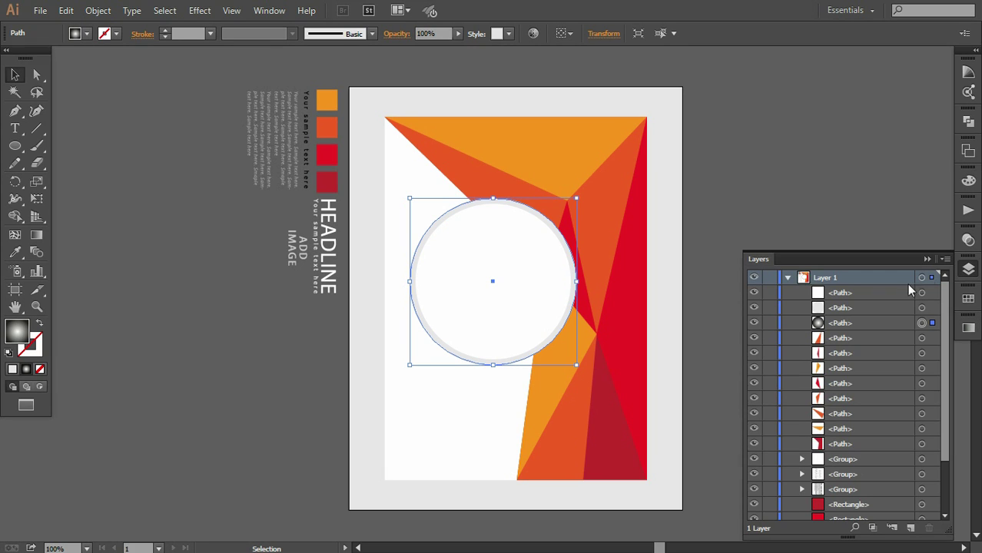
click(754, 307)
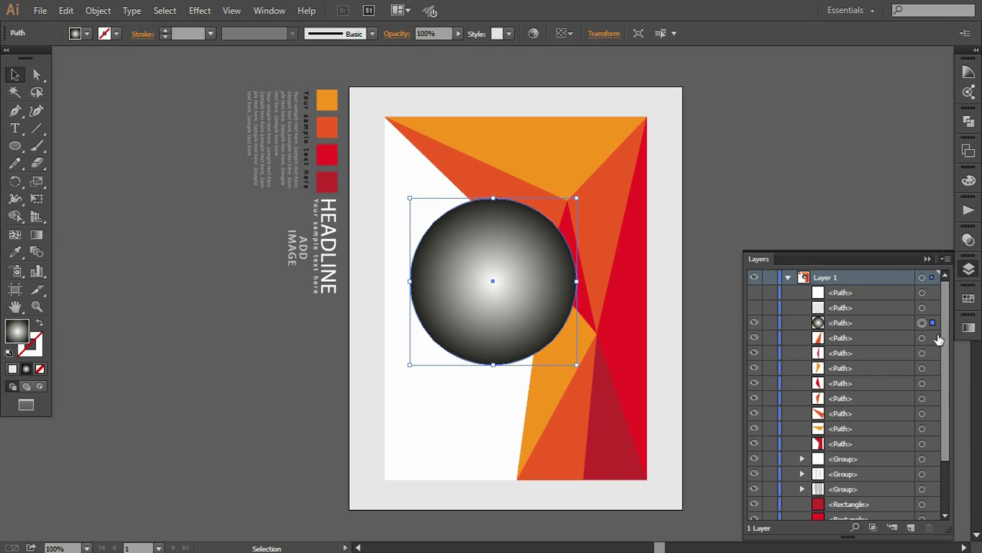
- Reverse the copy's radial gradient so its centre is dark
click(968, 329)
click(801, 390)
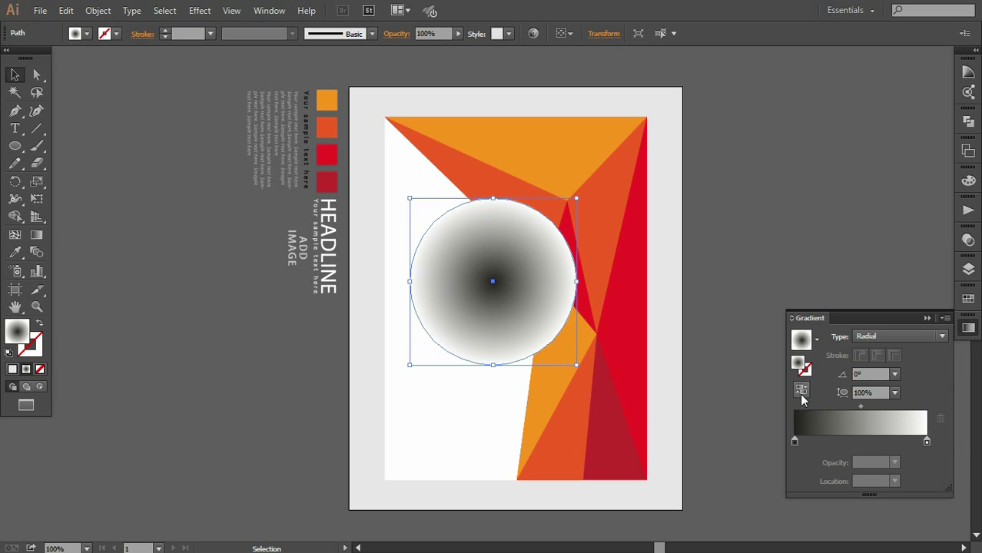
click(926, 318)
- Set the gradient circle's blend mode to Multiply and make the two white circles visible again
click(968, 240)
click(829, 247)
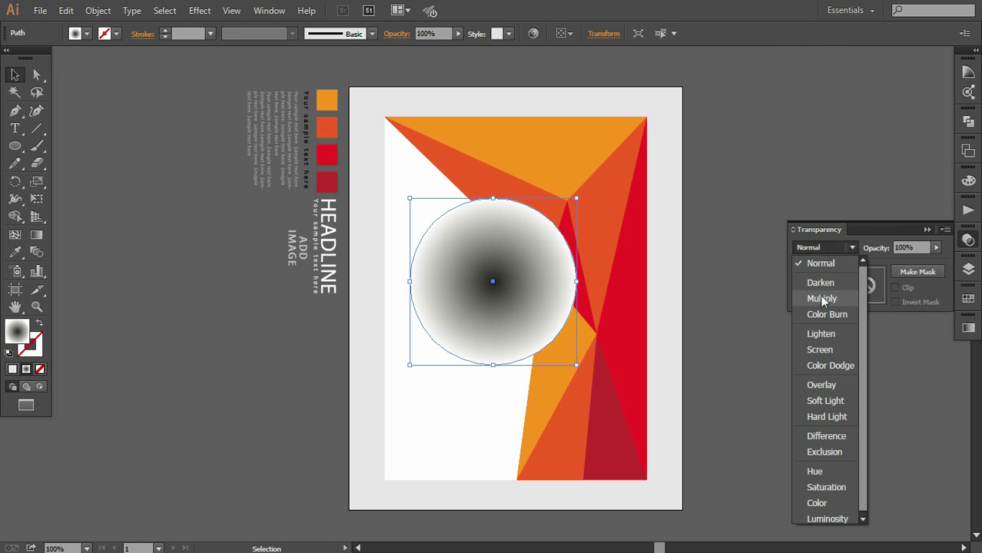
click(822, 299)
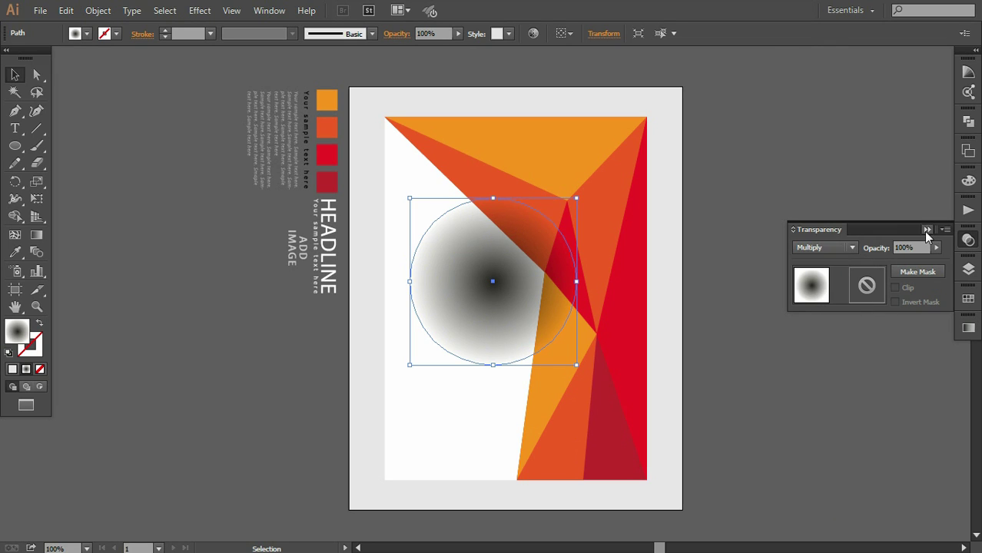
click(927, 229)
click(968, 269)
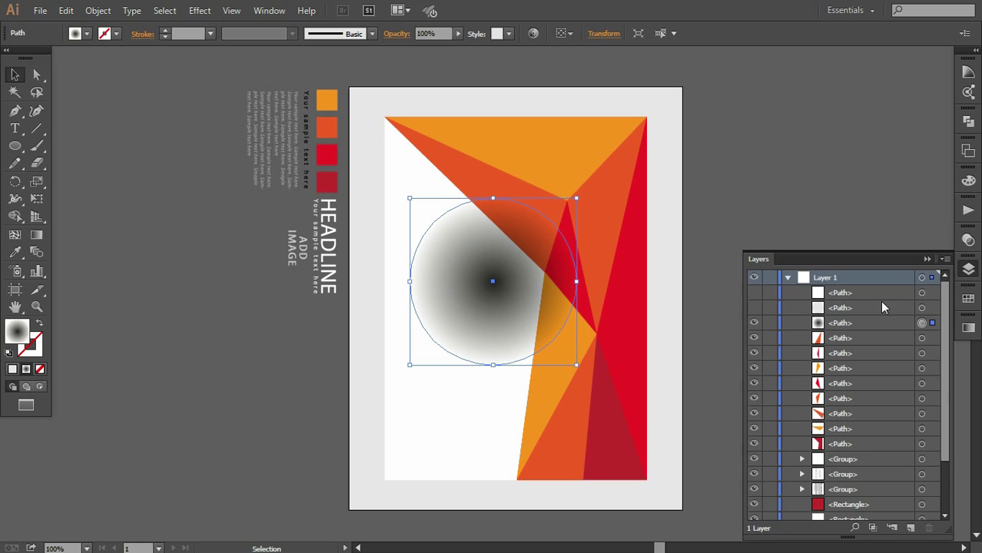
click(754, 307)
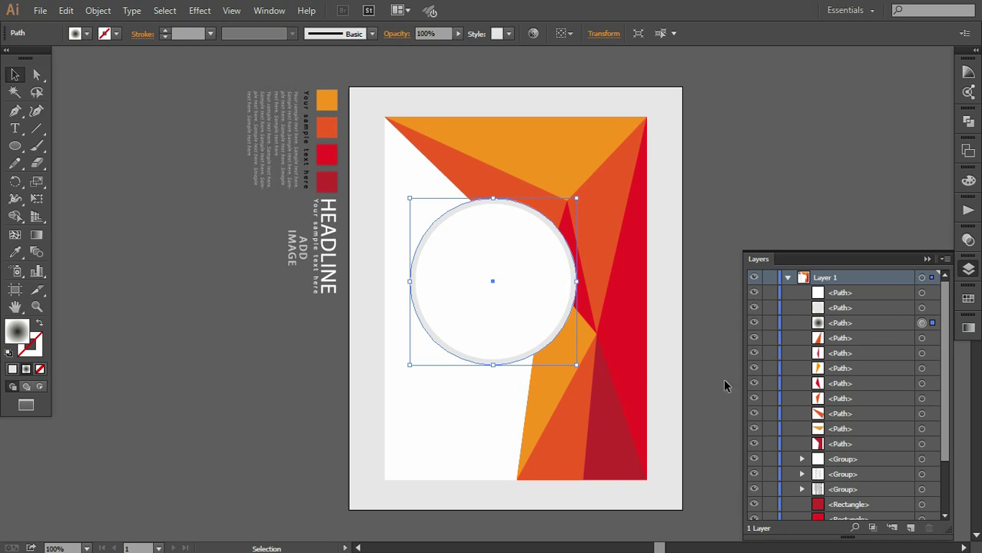
- Enlarge the gradient circle, shift it down-right, and move its gradient midpoint to soften it
drag(575, 365, 591, 390)
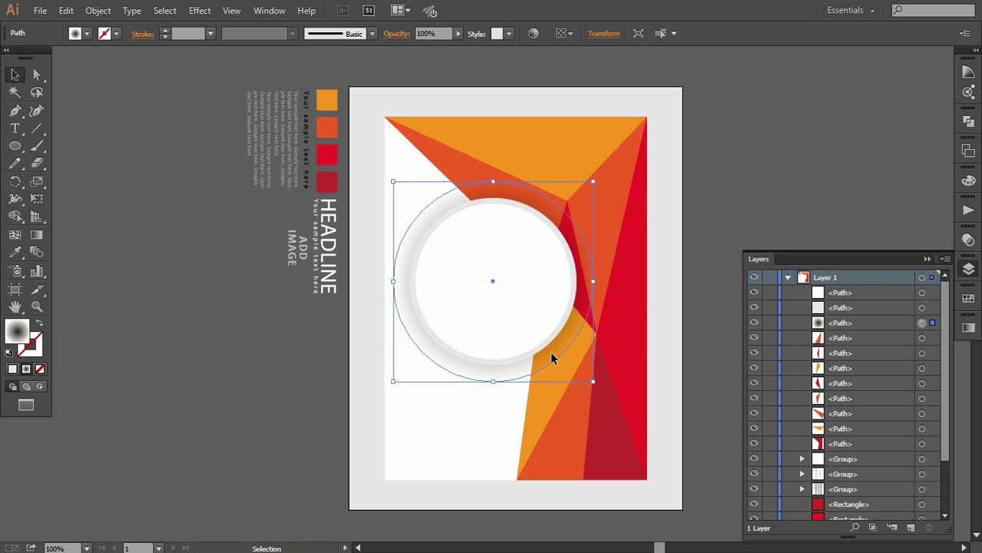
mouse_move(550, 350)
mouse_down()
mouse_move(555, 366)
mouse_move(543, 379)
mouse_move(548, 373)
mouse_up()
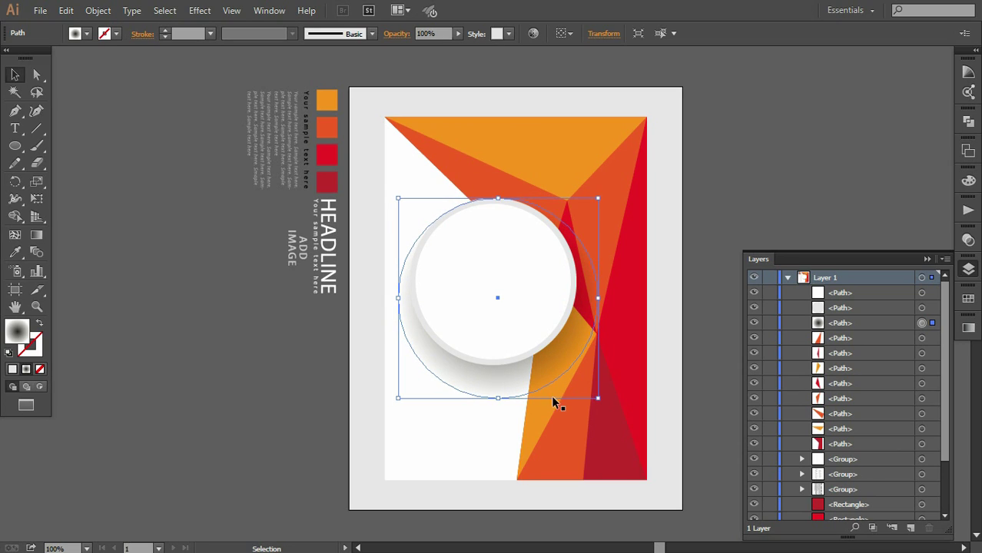
click(927, 259)
click(968, 328)
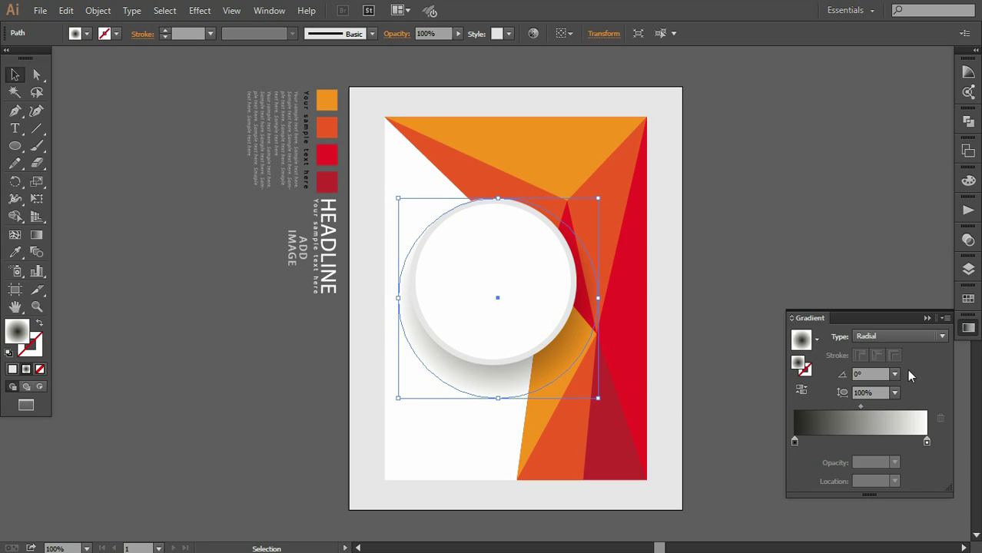
drag(859, 406, 840, 408)
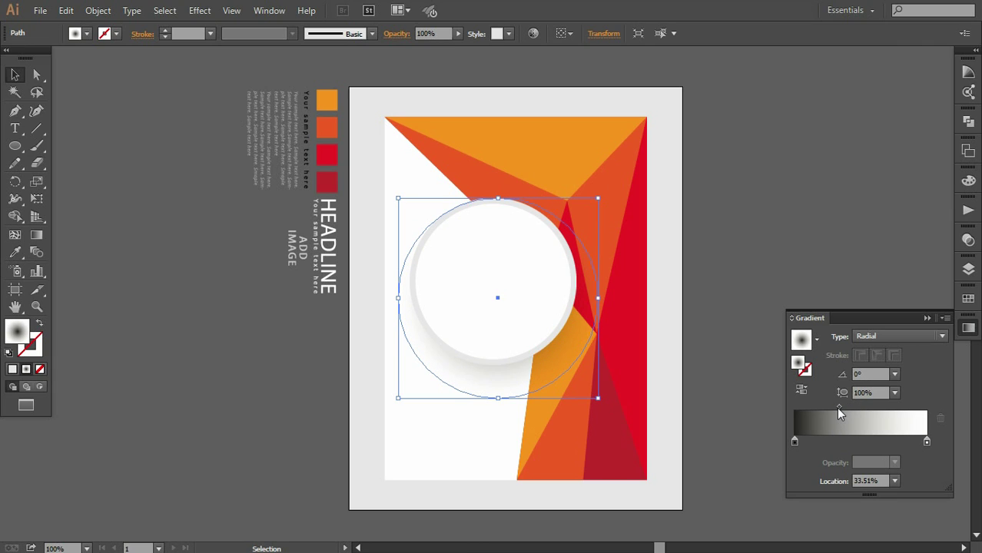
drag(501, 382, 498, 382)
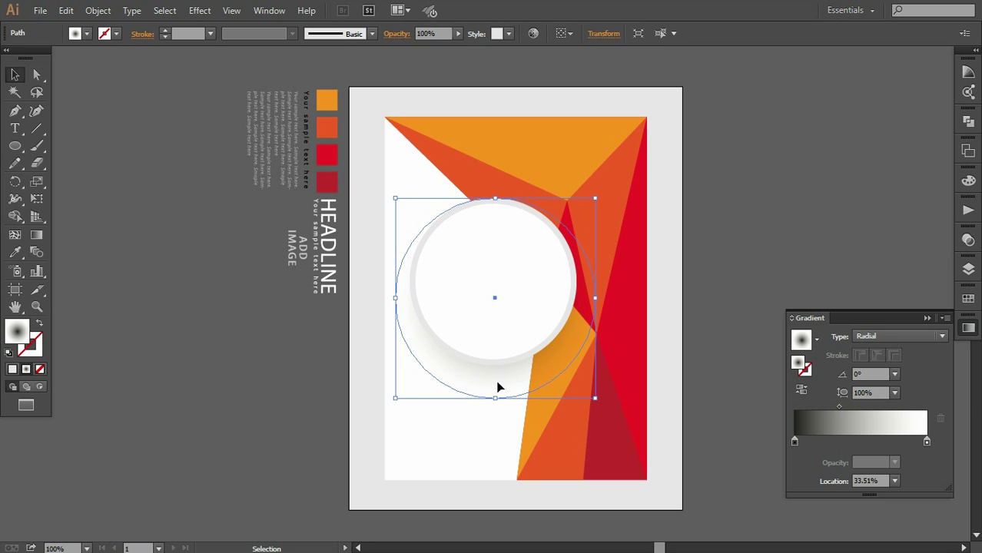
drag(596, 398, 597, 400)
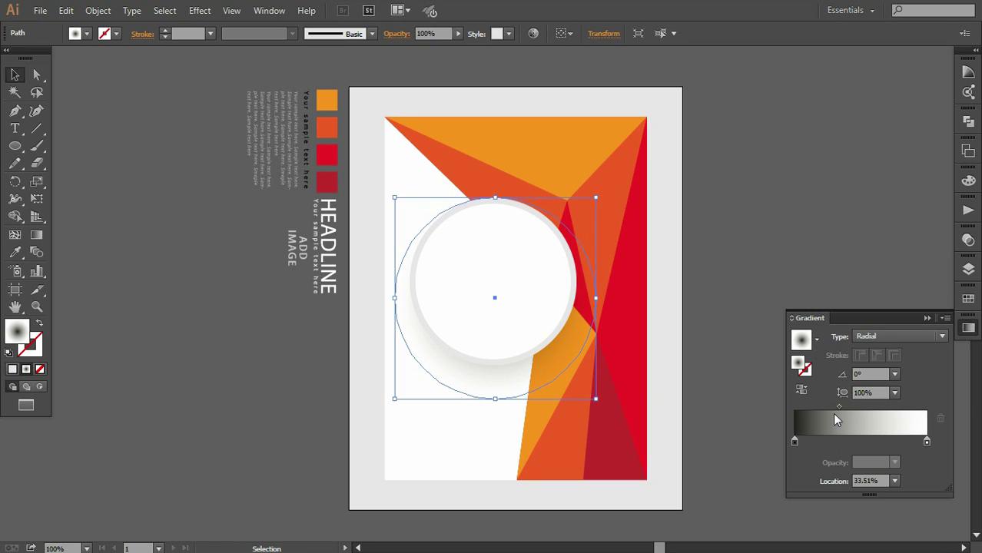
- Nudge the shadow circle into place and set the gradient midpoint to about 32%
drag(840, 406, 835, 406)
key(Left)
key(Left)
key(Left)
key(Left)
key(Up)
key(Up)
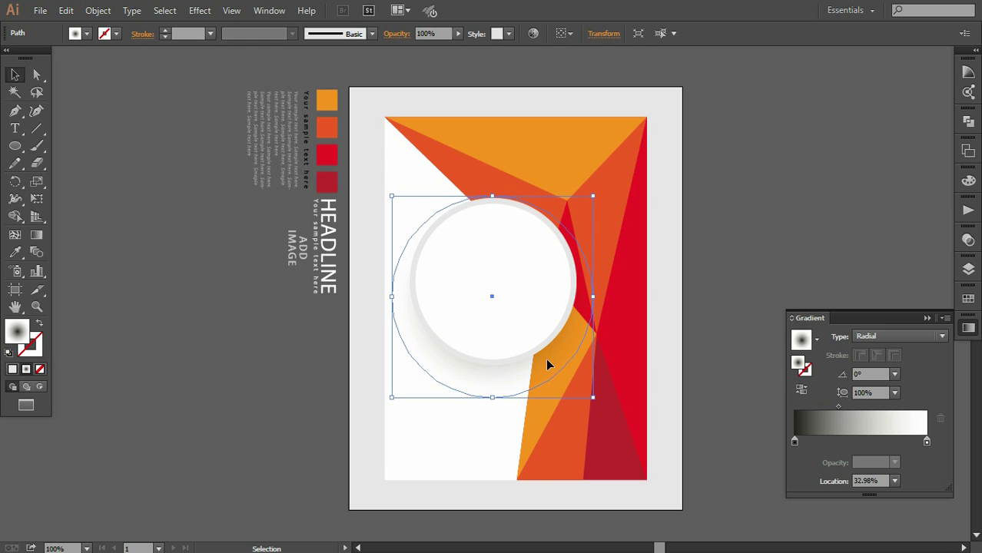
key(Left)
key(Right)
drag(837, 405, 835, 405)
drag(835, 405, 838, 405)
click(927, 318)
click(780, 401)
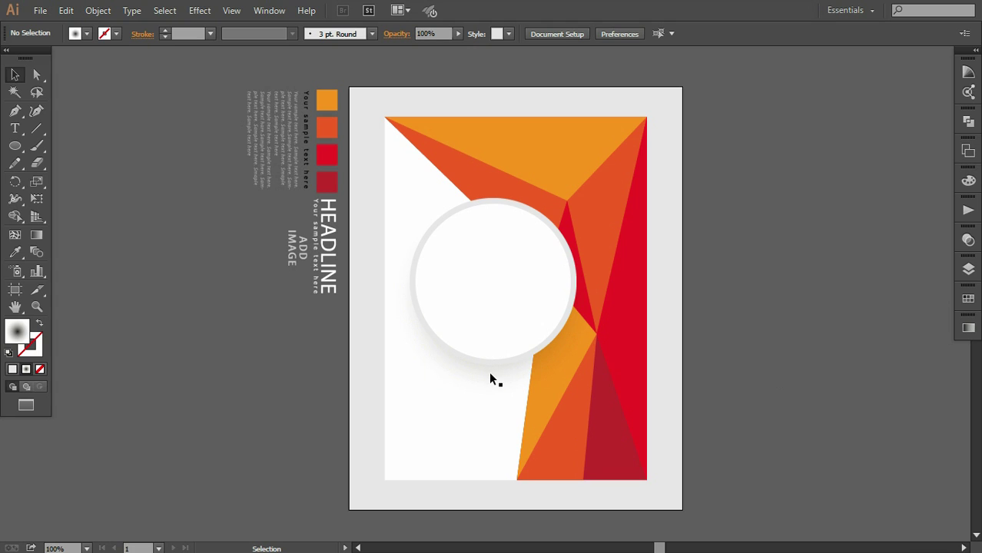
- Group the white circle paths with their gradient shadow
click(969, 269)
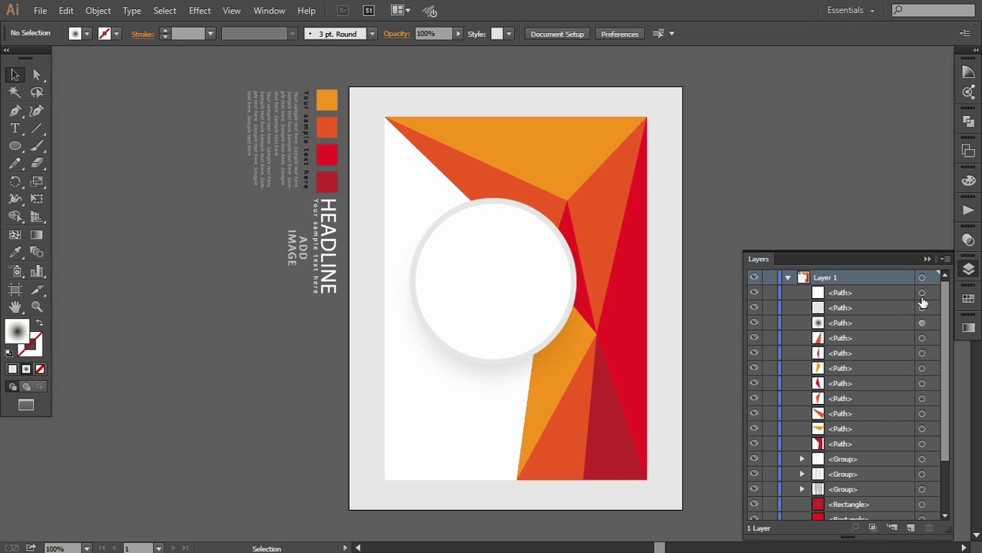
click(921, 292)
shift+click(922, 323)
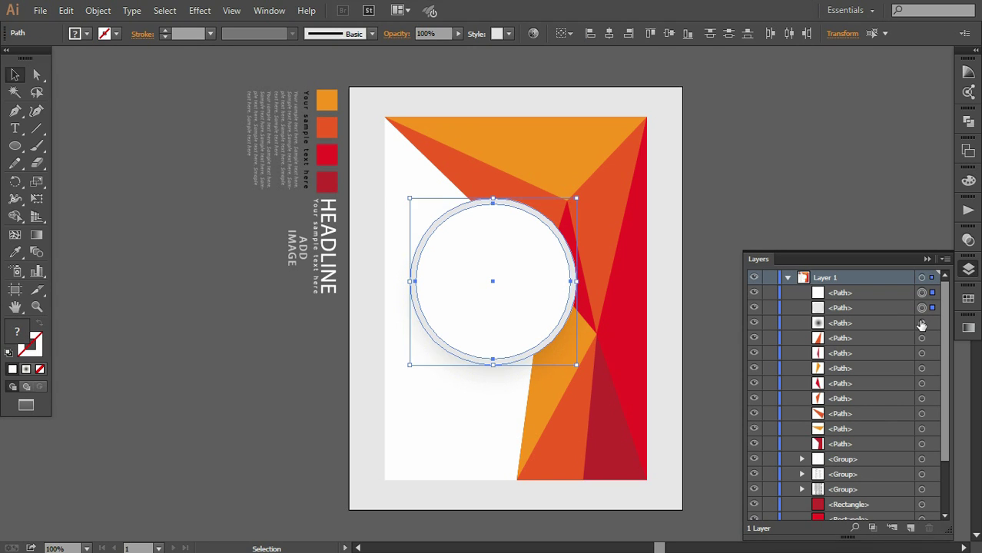
click(100, 12)
click(143, 65)
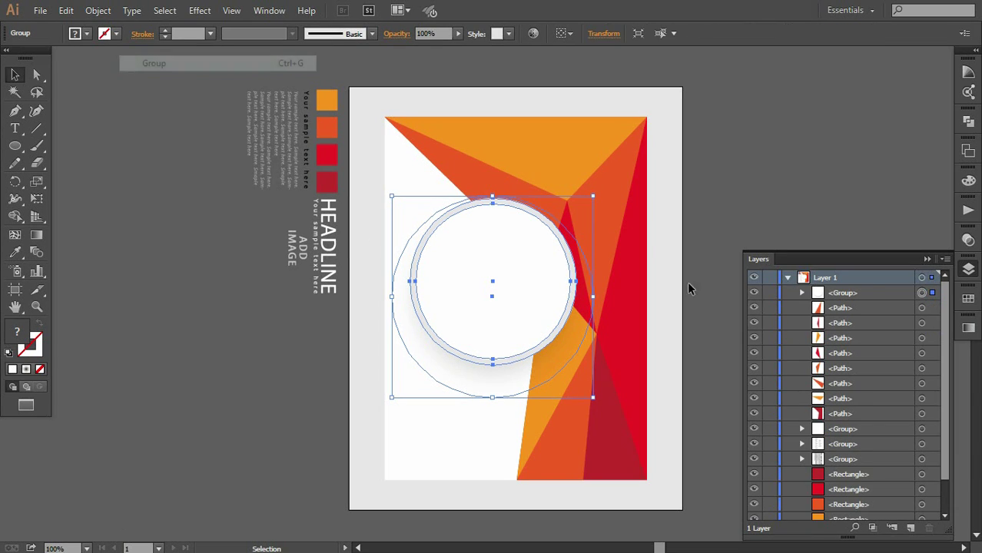
click(927, 260)
click(805, 336)
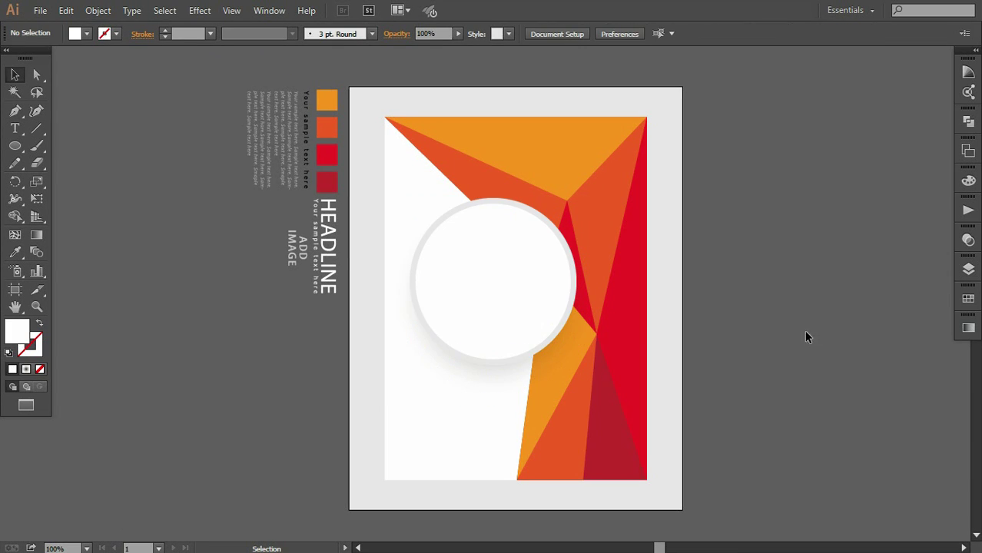
- Rotate the sample body text to horizontal and place it at the poster's bottom-left
click(295, 187)
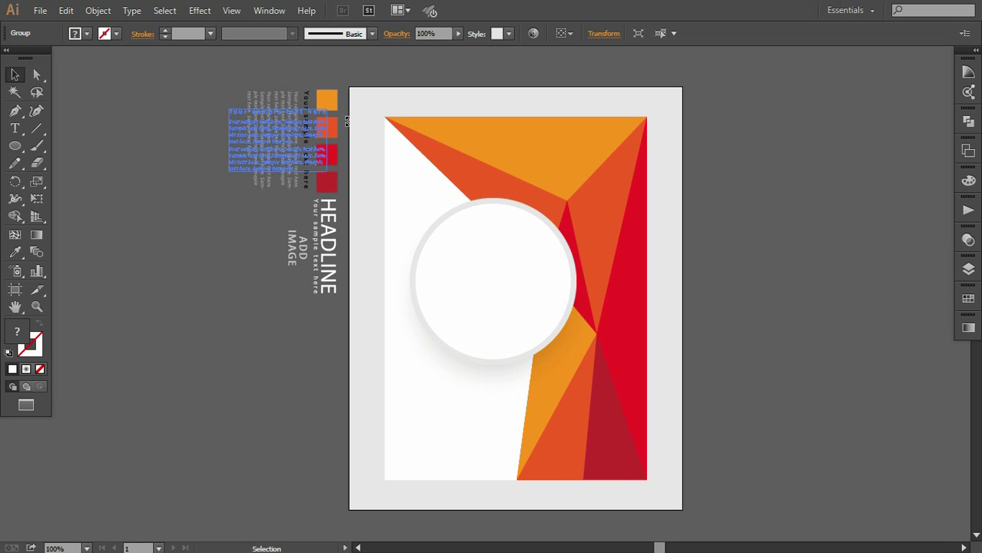
drag(308, 195, 345, 115)
mouse_move(291, 132)
mouse_down()
mouse_move(290, 254)
mouse_move(493, 432)
mouse_move(511, 401)
mouse_up()
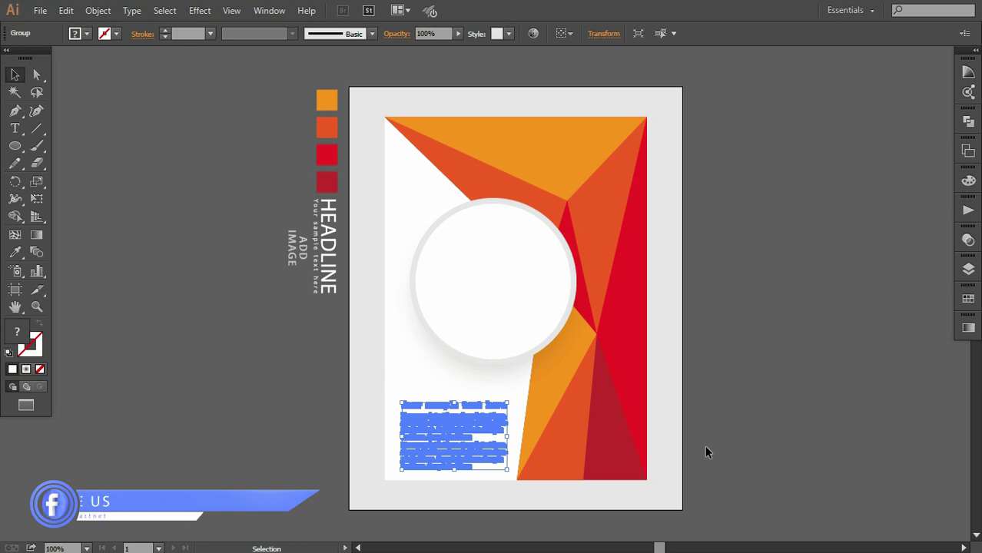
key(Up)
key(Up)
key(Up)
key(Up)
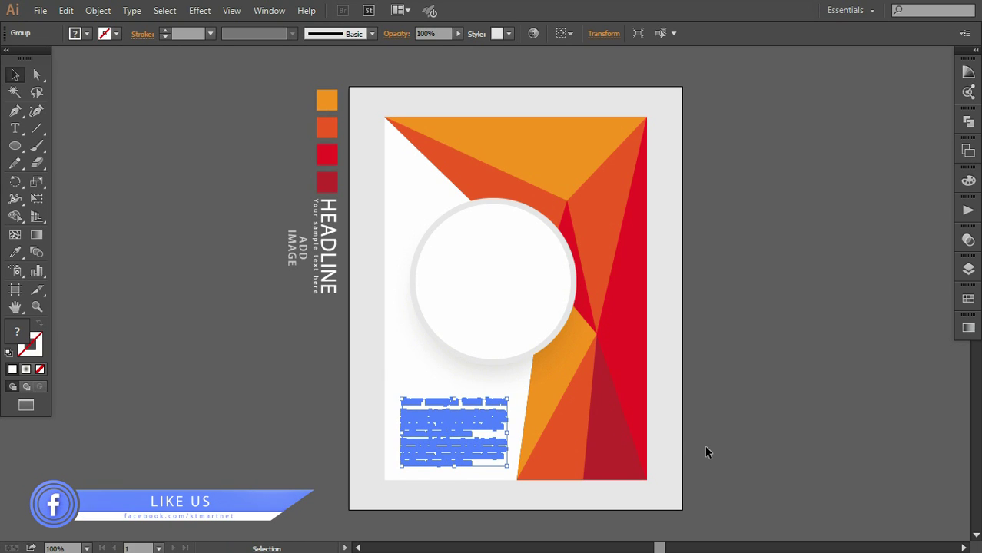
key(Left)
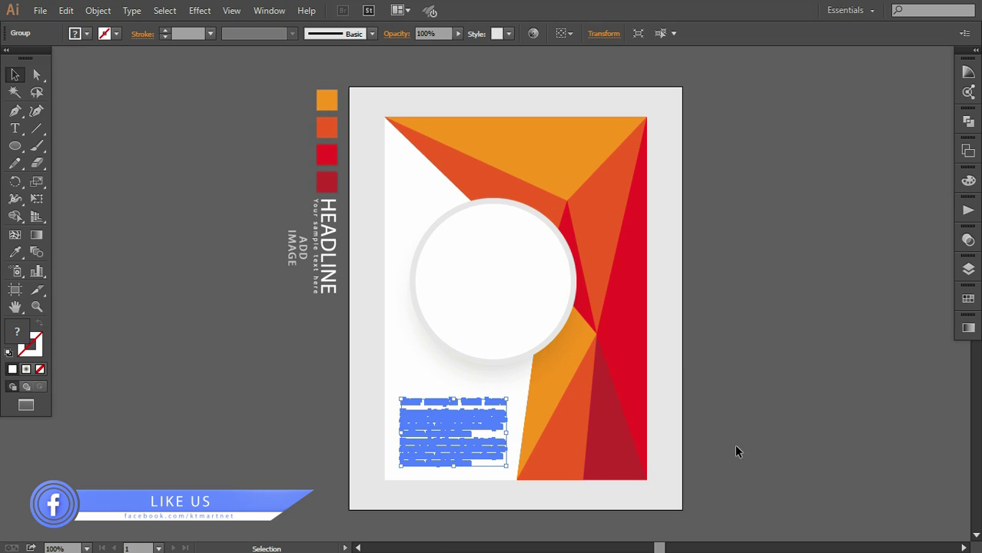
key(Right)
- Rotate the HEADLINE group to horizontal at the top and bring it in front of the polygons
click(735, 452)
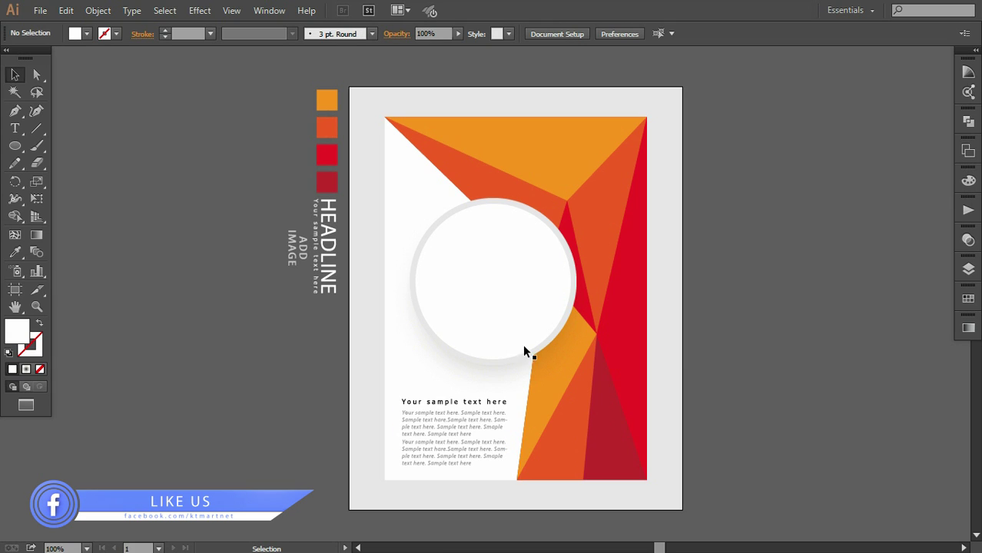
click(324, 247)
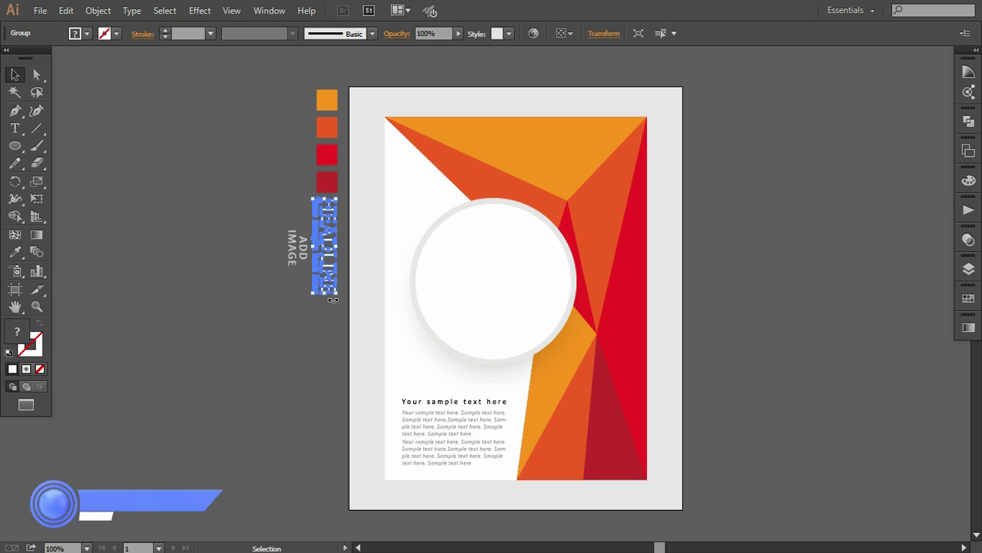
mouse_move(332, 295)
mouse_down()
mouse_move(345, 251)
mouse_move(570, 152)
mouse_move(614, 170)
mouse_up()
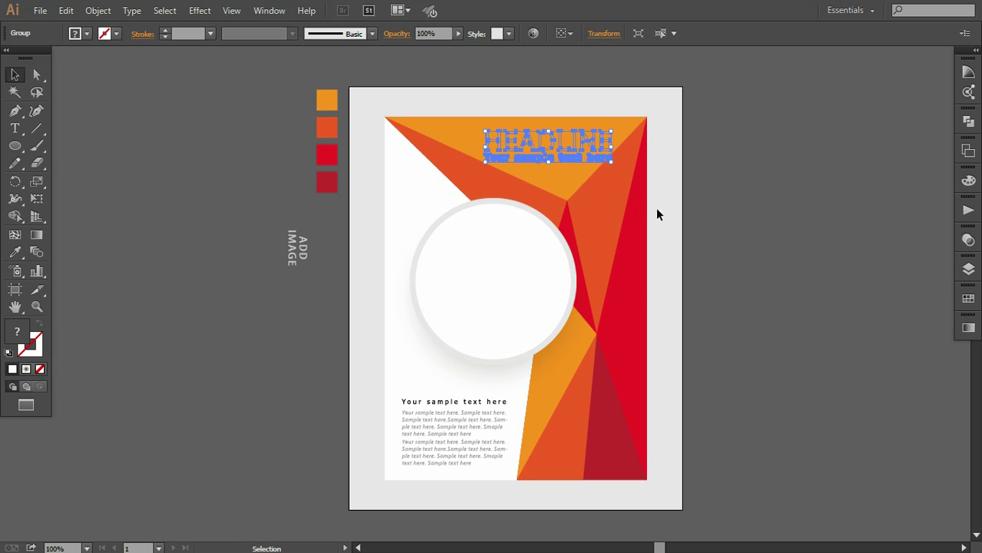
right_click(528, 146)
click(753, 267)
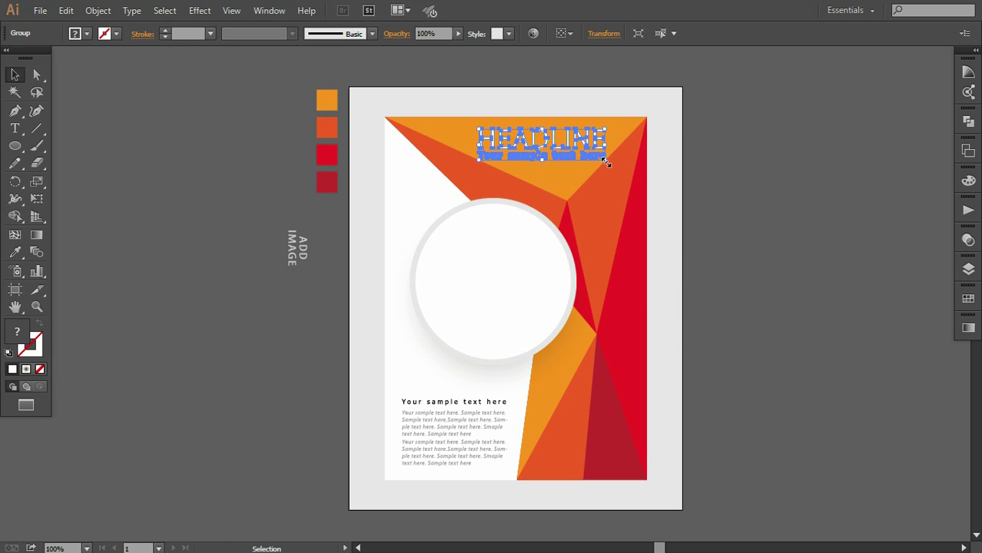
drag(605, 162, 603, 159)
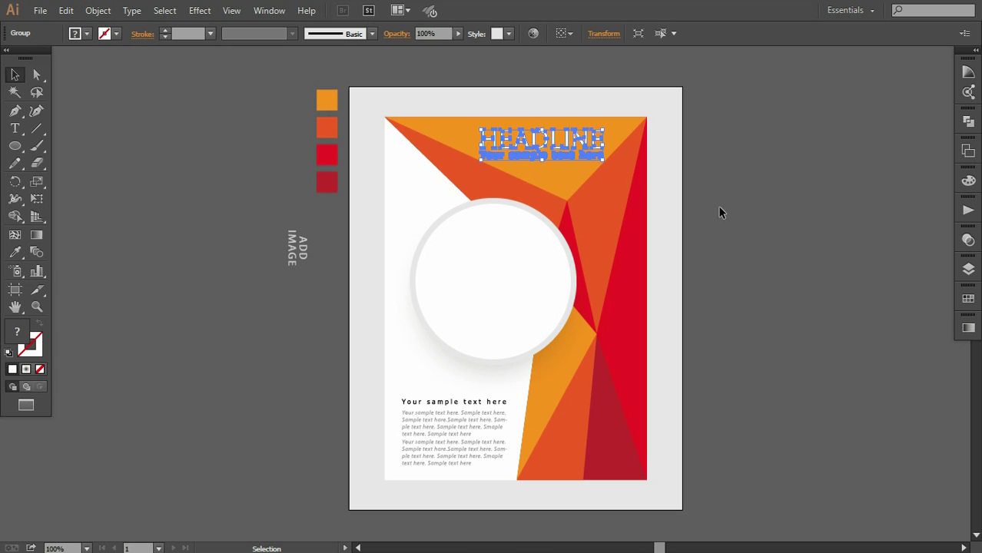
- Enlarge the HEADLINE group slightly about its centre and move it a bit lower
click(695, 242)
drag(623, 240, 615, 264)
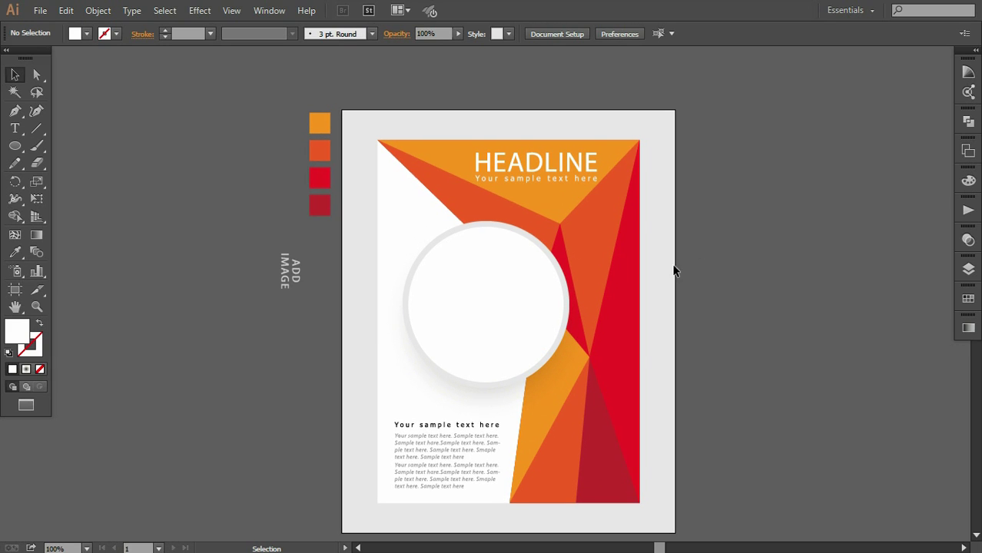
click(578, 170)
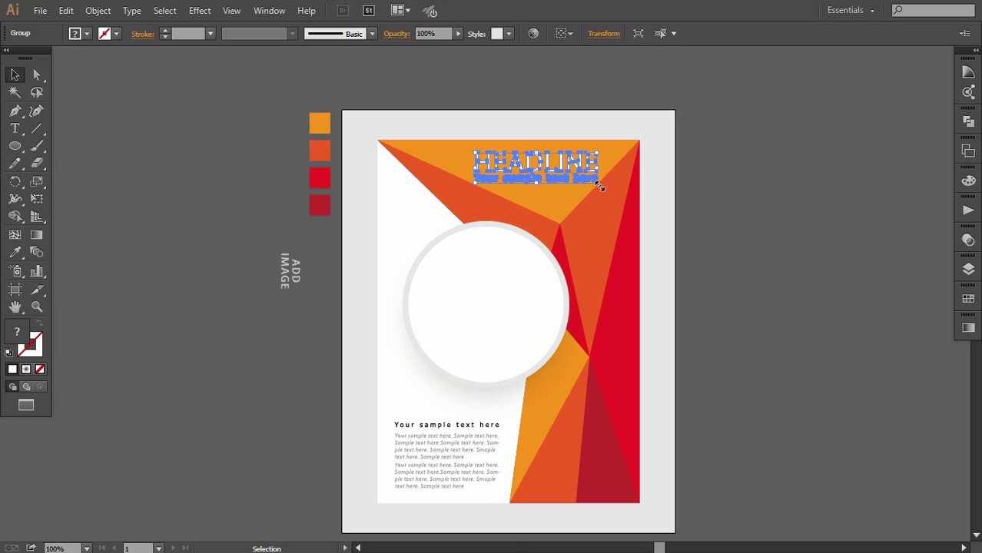
drag(600, 186, 610, 191)
drag(549, 171, 550, 180)
click(724, 243)
- Nudge the HEADLINE right and down within the orange top triangle
click(602, 194)
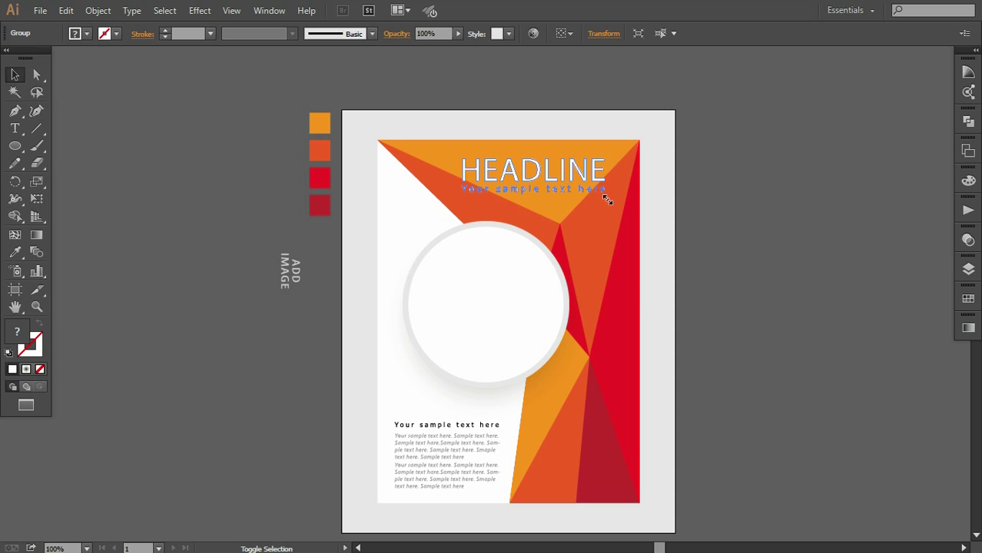
key(Right)
key(Right)
key(Right)
key(Right)
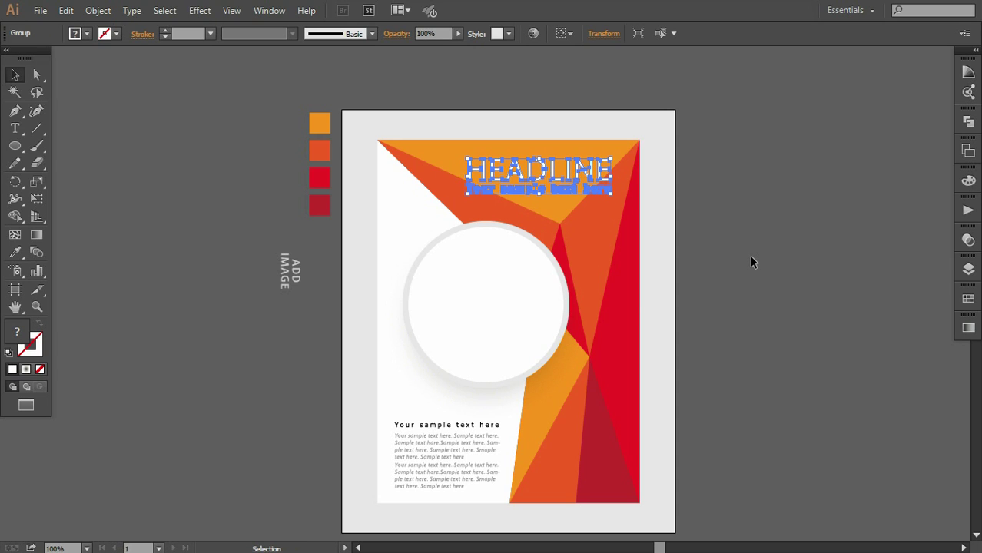
key(Right)
key(Right)
key(Down)
key(Down)
click(751, 262)
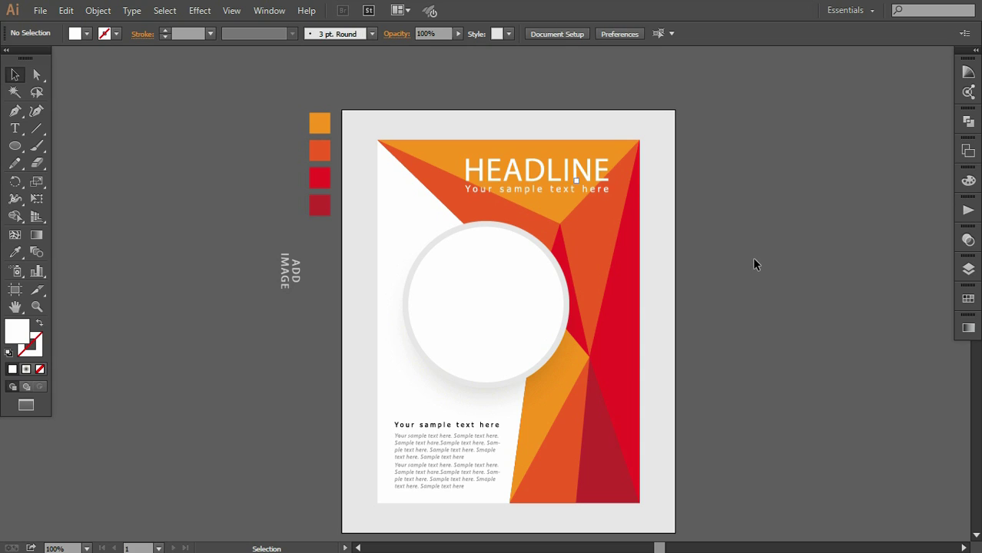
drag(689, 341, 695, 321)
click(303, 261)
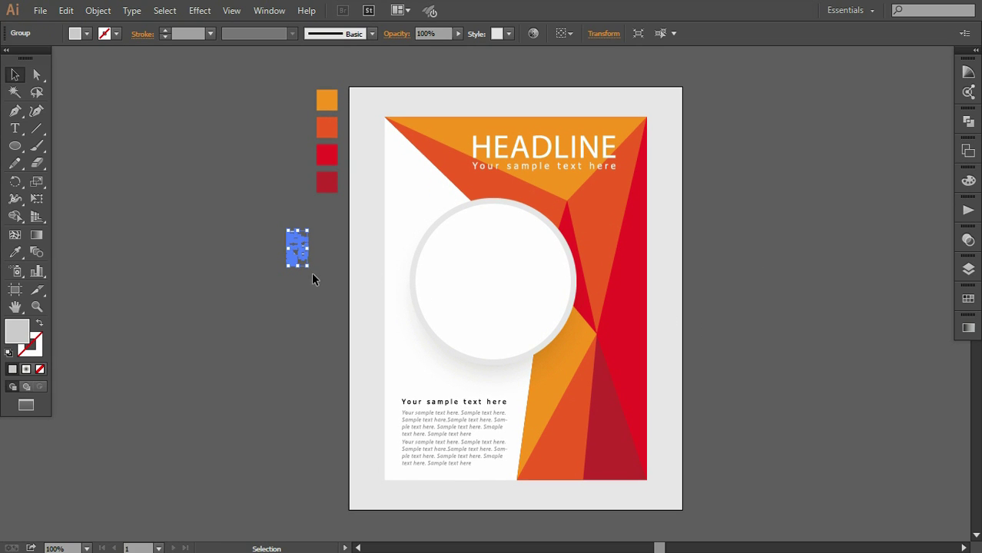
- Move ADD IMAGE into the white circle, bring it to front, and shrink it slightly
mouse_move(300, 250)
mouse_down()
mouse_move(500, 277)
mouse_move(500, 292)
mouse_move(516, 270)
mouse_up()
right_click(504, 283)
mouse_move(544, 404)
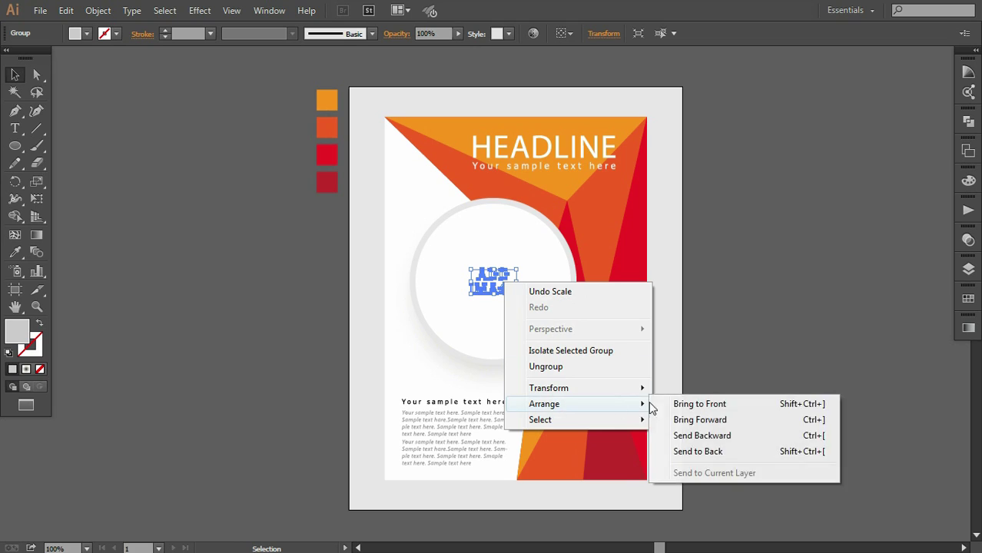
click(698, 404)
click(593, 379)
click(504, 289)
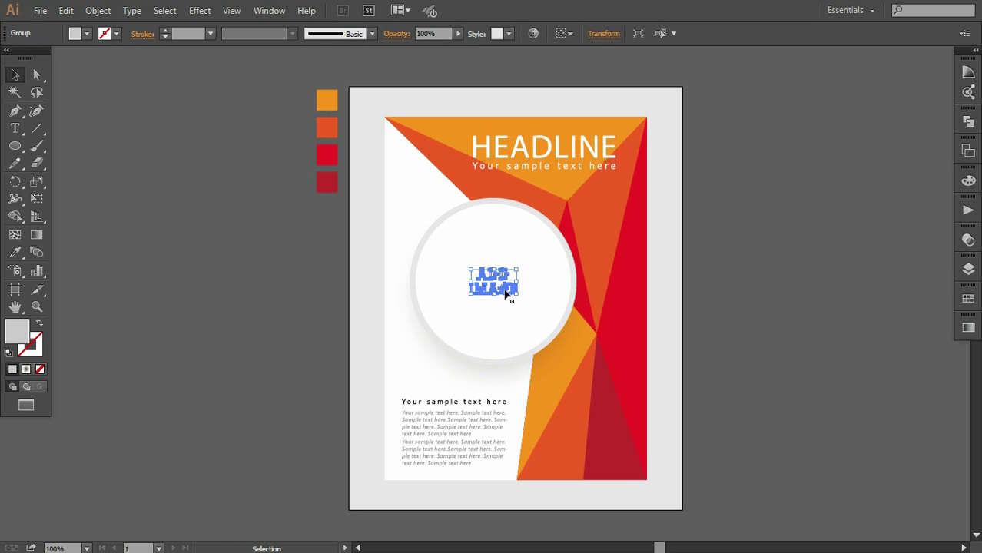
drag(522, 279, 519, 266)
- Nudge ADD IMAGE left, down and up to centre it in the circle
click(686, 336)
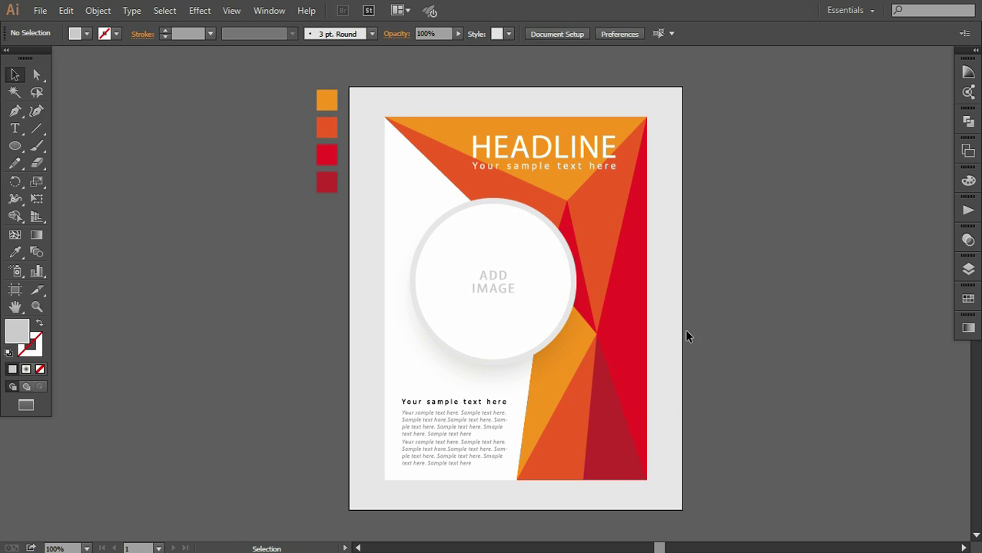
click(502, 292)
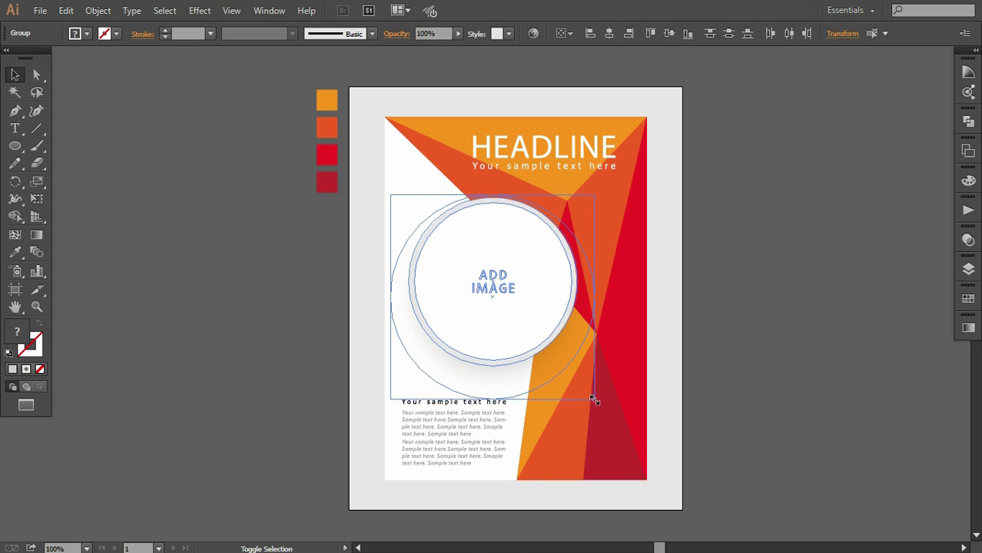
click(593, 399)
key(Left)
key(Left)
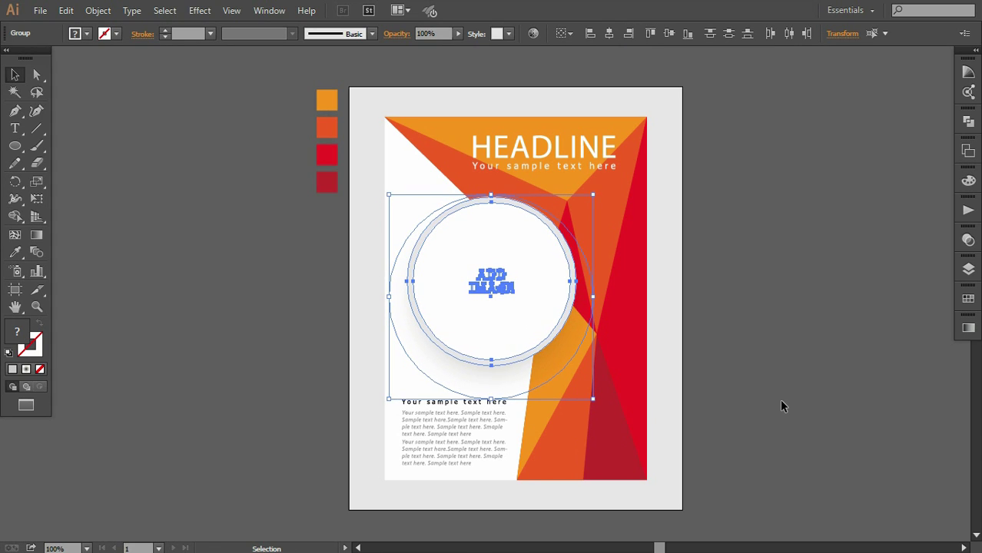
key(Down)
key(Down)
key(Down)
key(Down)
key(Up)
key(Up)
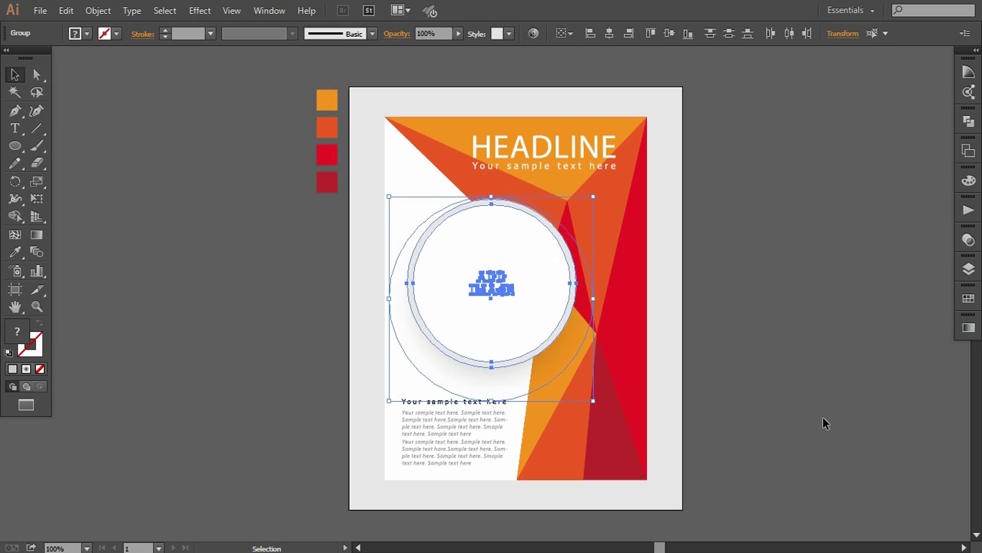
click(821, 416)
click(592, 371)
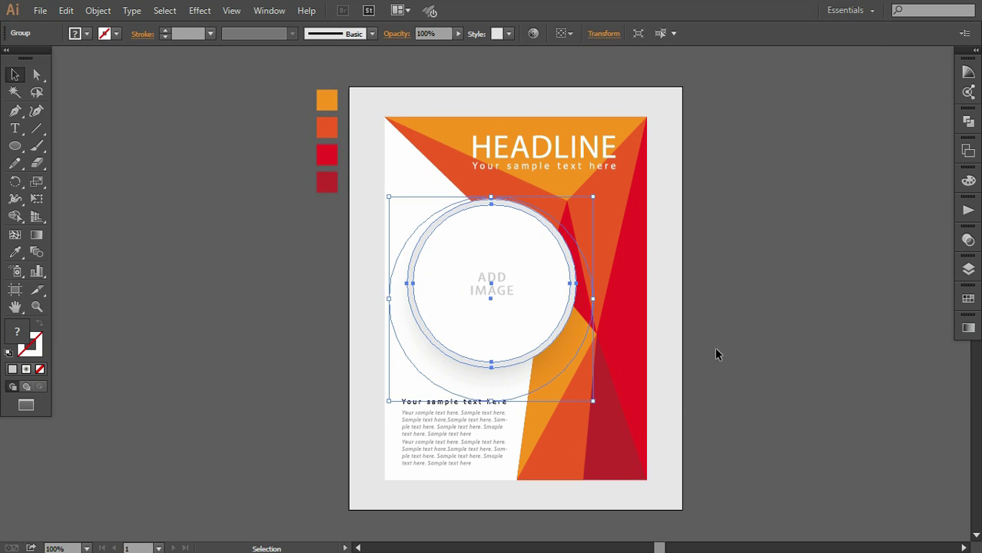
click(816, 356)
- Nudge the bottom-left body text down slightly
click(456, 314)
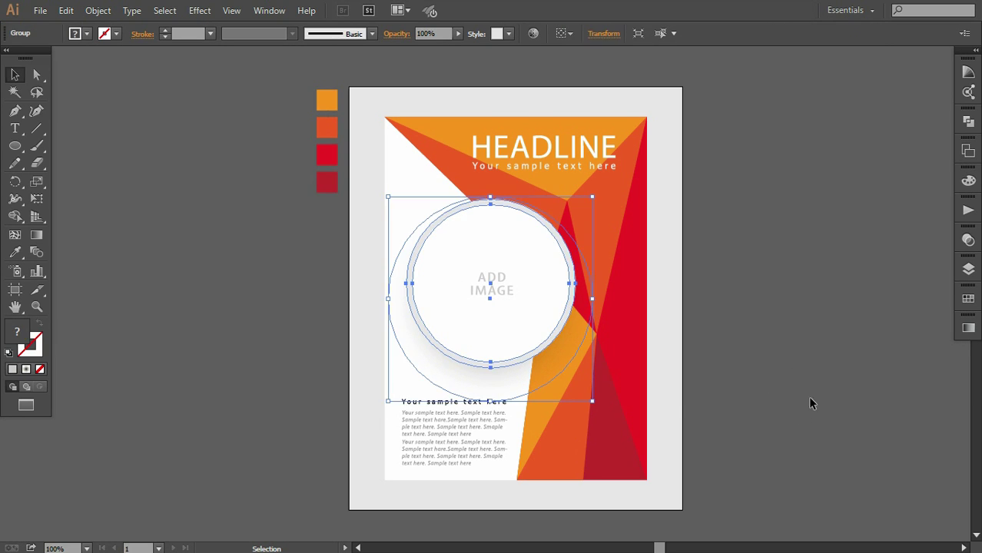
click(796, 406)
click(420, 453)
key(Down)
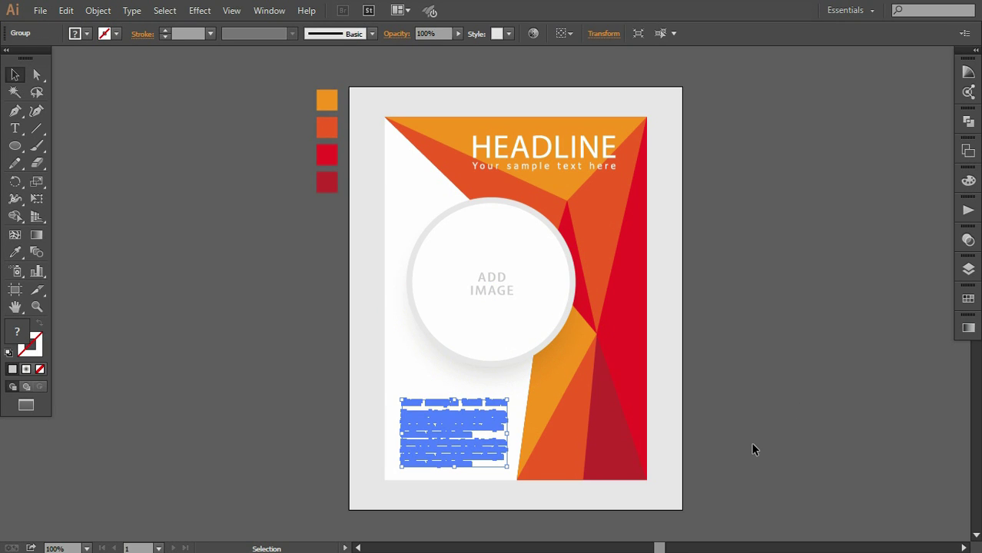
click(752, 444)
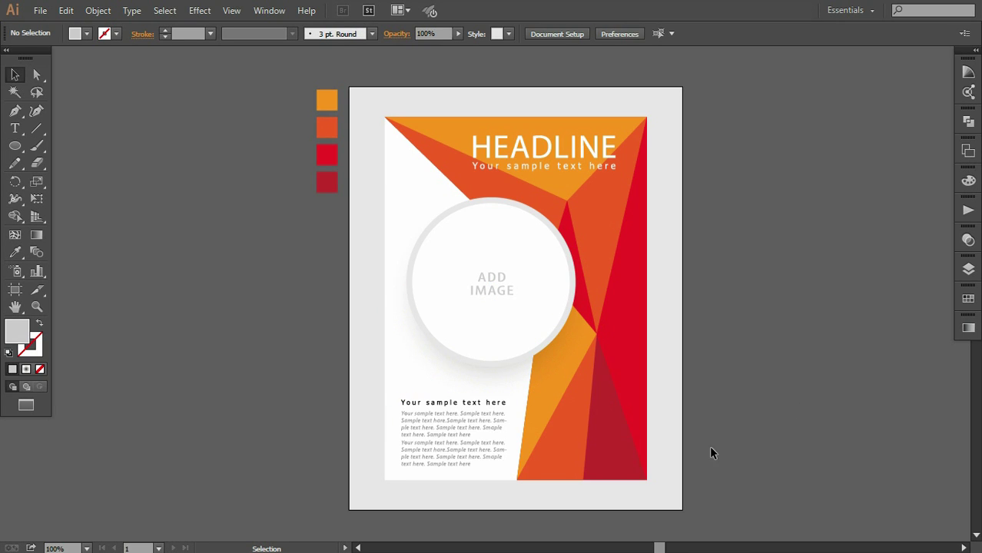
- Delete the four colour swatches from the pasteboard beside the poster
drag(335, 238, 366, 310)
key(Delete)
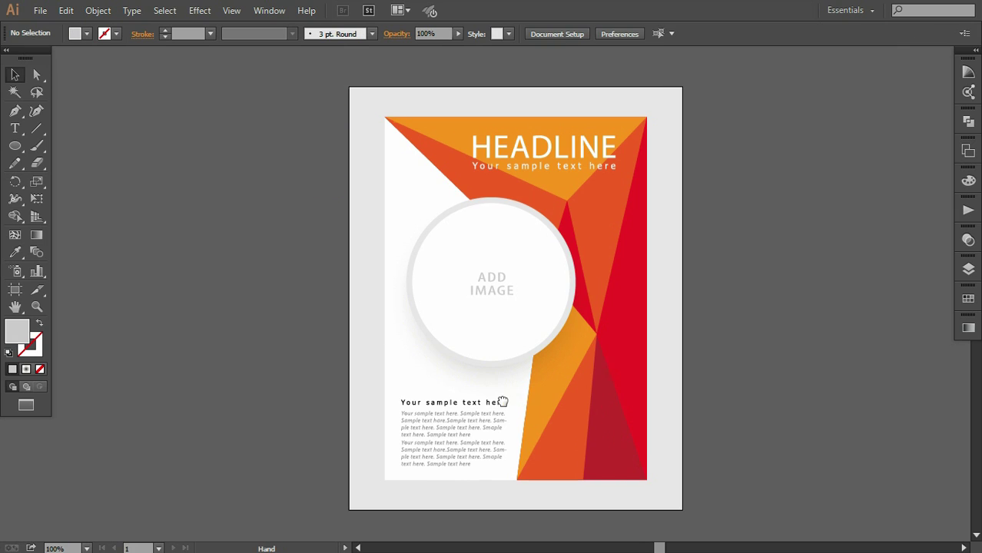
drag(503, 401, 513, 394)
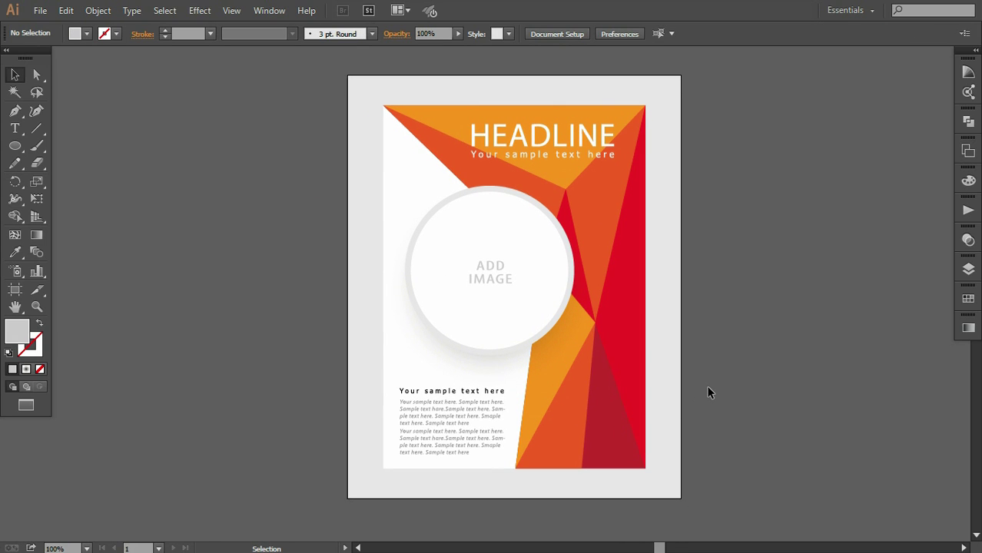